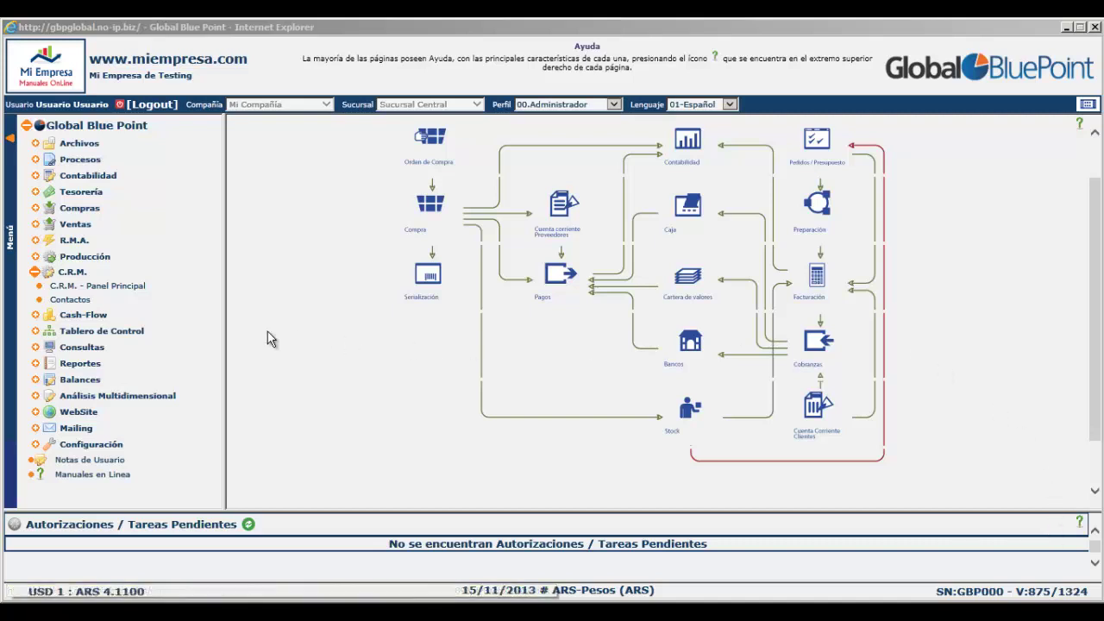
# - Open the C.R.M. main panel and check the assigned-user options in a new task/ticket form, closing it unsaved
pyautogui.click(91, 285)
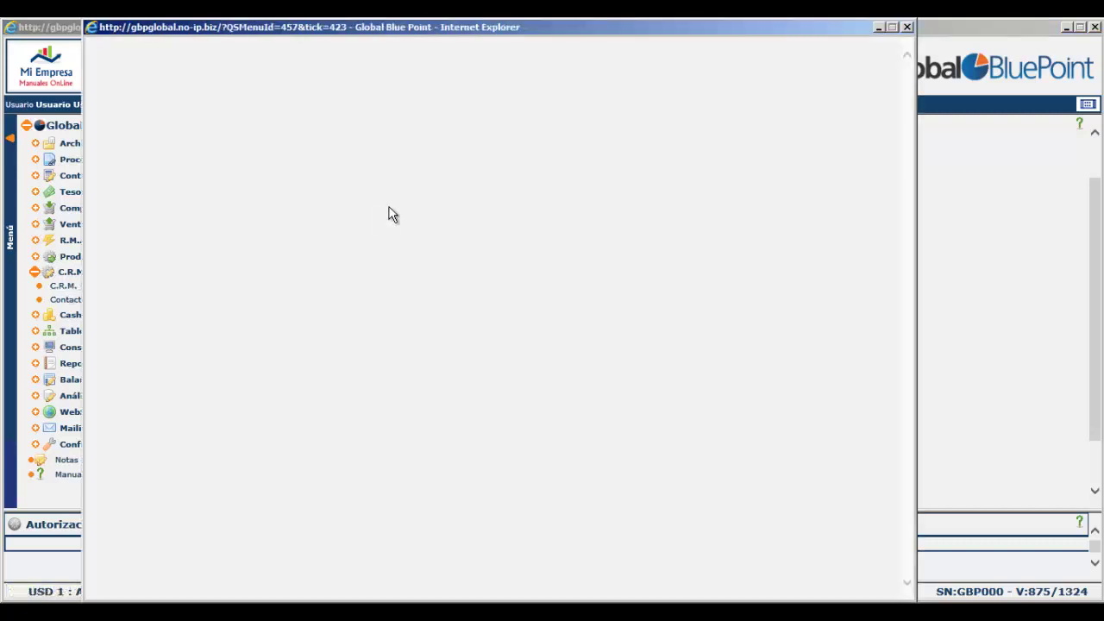
pyautogui.moveTo(449, 27); pyautogui.dragTo(615, 30)
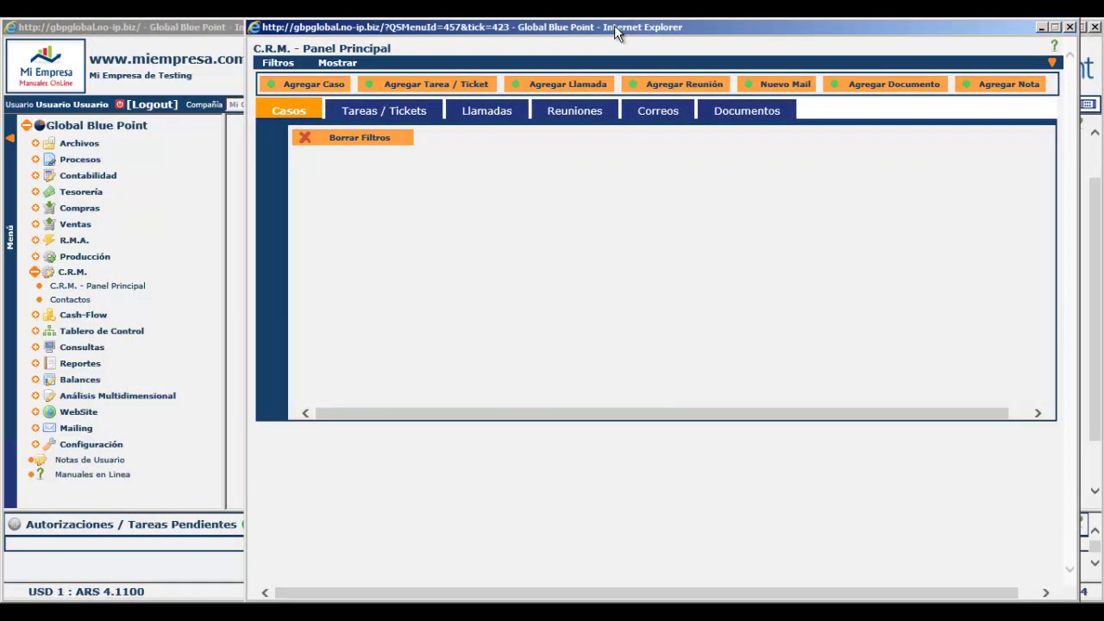
pyautogui.click(428, 90)
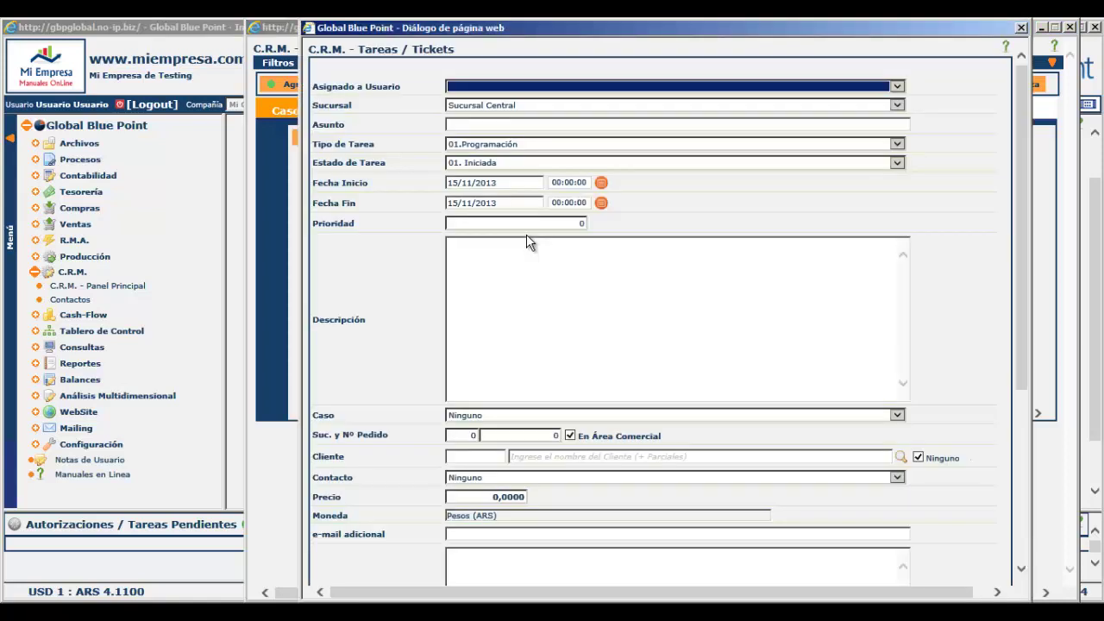
pyautogui.scroll(-5, 527, 233)
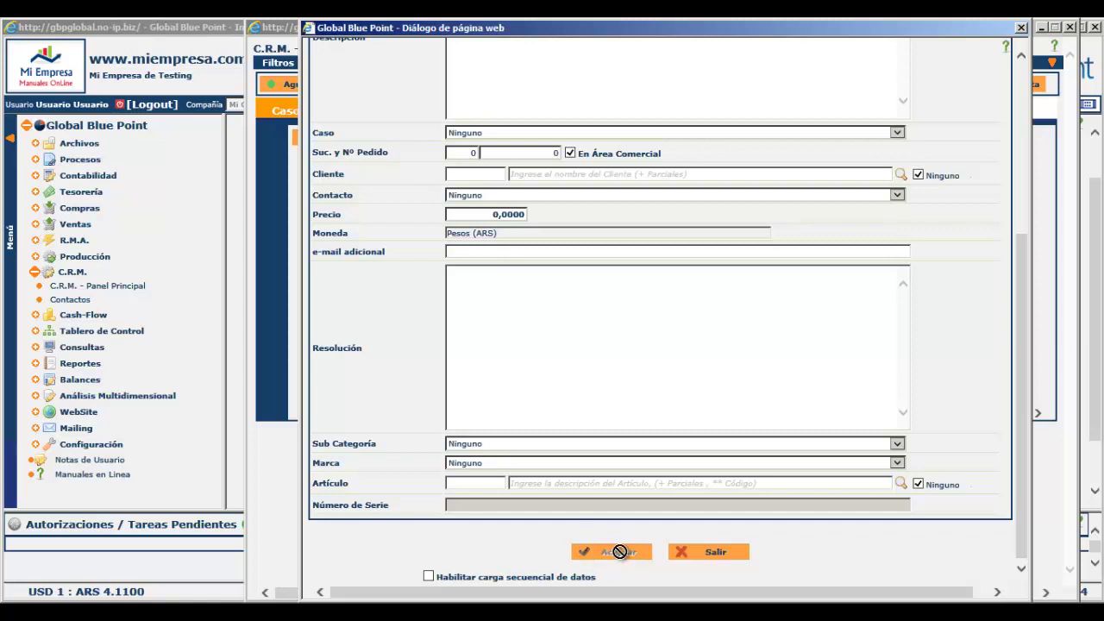
pyautogui.scroll(5, 619, 551)
pyautogui.click(725, 86)
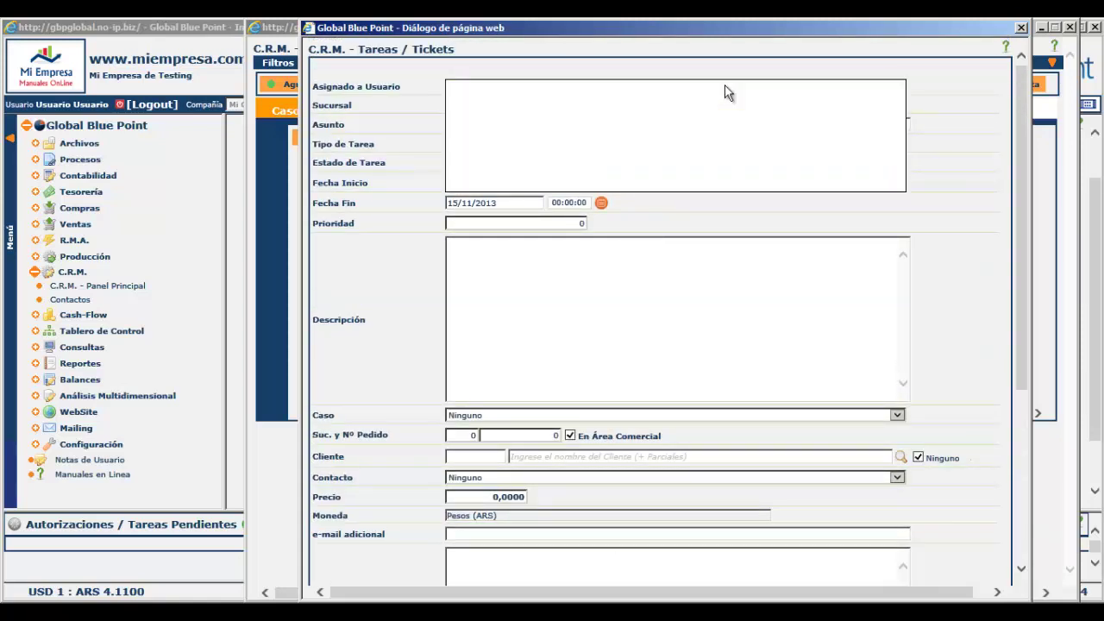
pyautogui.click(725, 86)
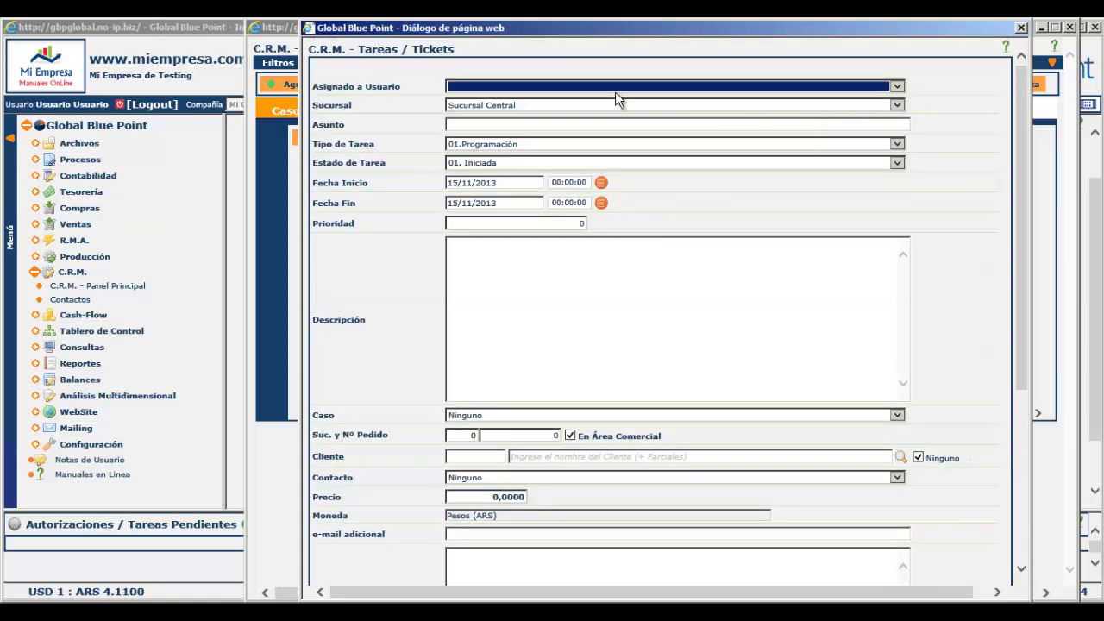
pyautogui.click(1021, 28)
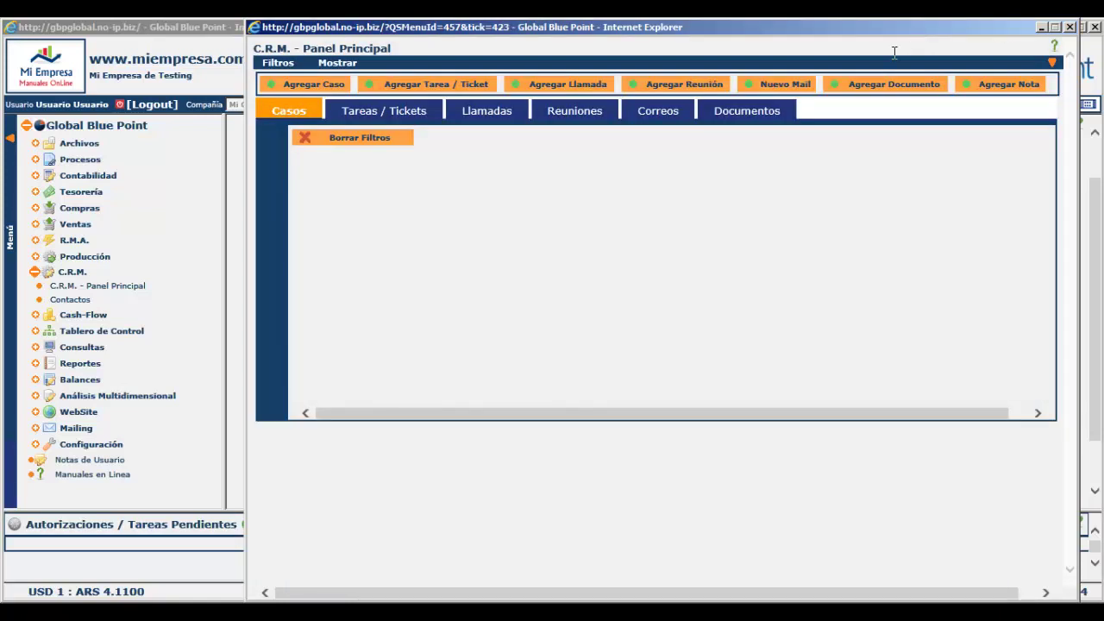
# - Open the C.R.M. configuration page for assigning C.R.M. types to profiles (Asignar Tipos de C.R.M. a Perfiles)
pyautogui.click(213, 207)
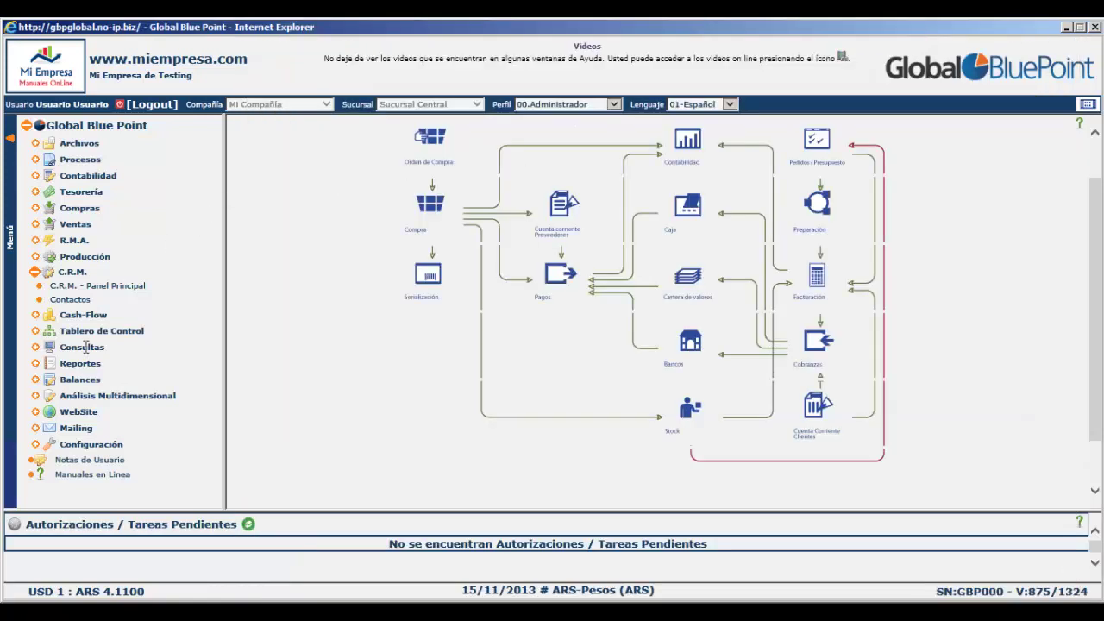
pyautogui.click(37, 446)
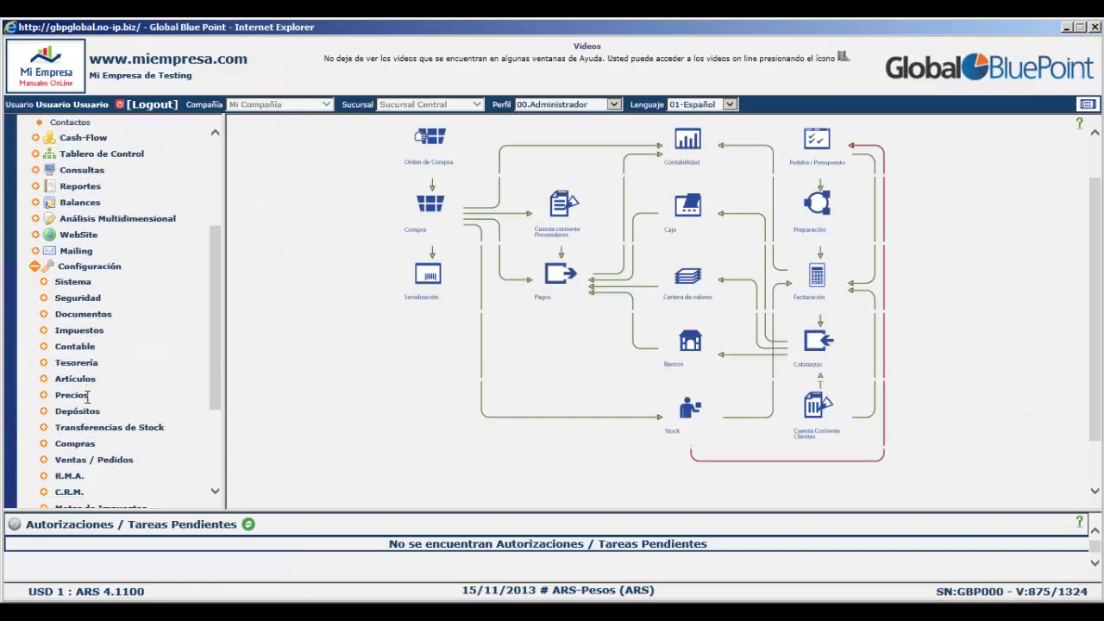
pyautogui.click(52, 436)
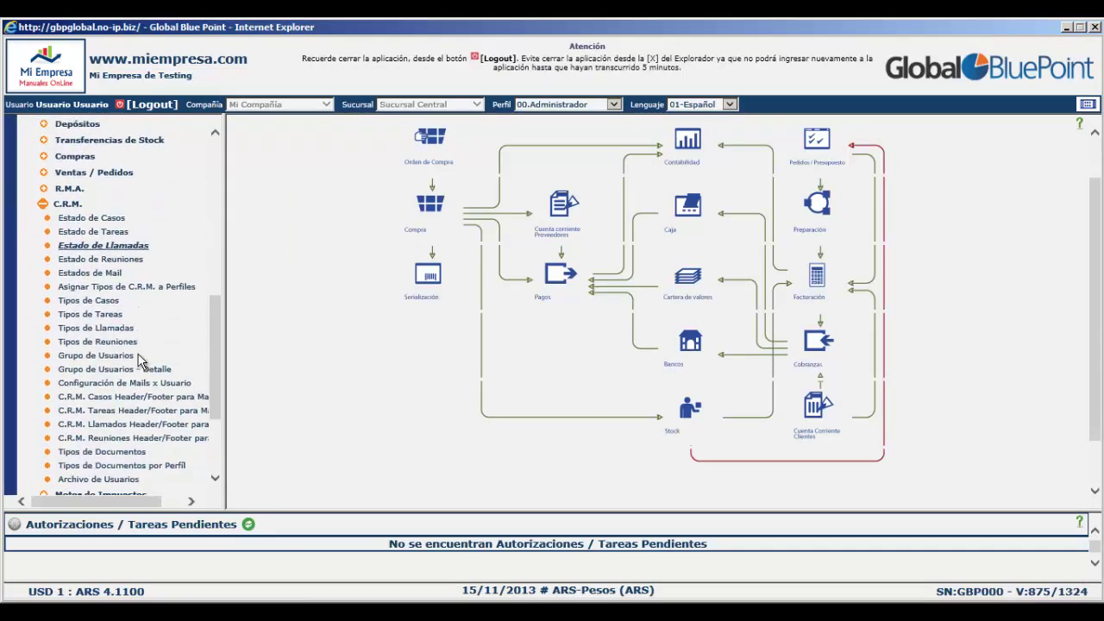
pyautogui.click(140, 290)
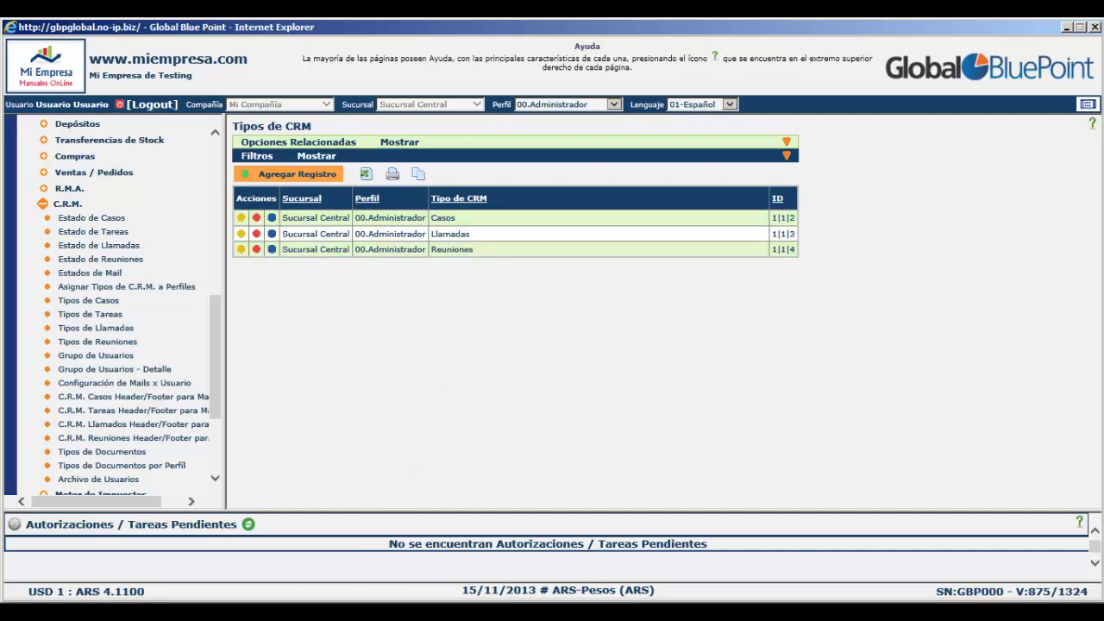
# - Return to the C.R.M. main panel and review the assigned user and fields of a new case form, closing it unsaved
pyautogui.hotkey('alt', 'Tab')
pyautogui.click(330, 85)
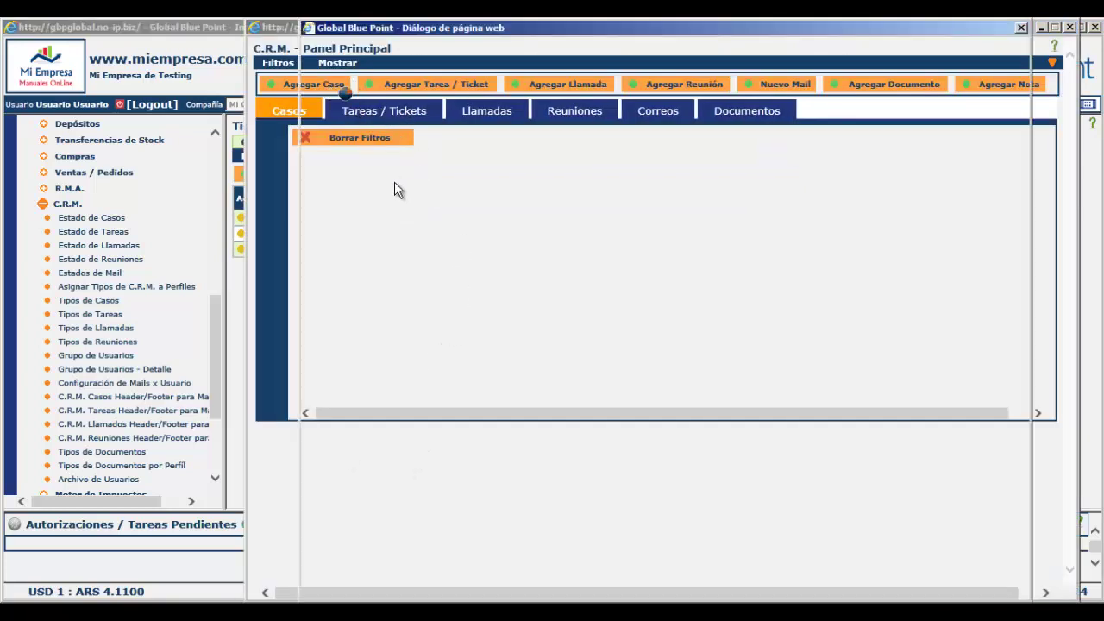
pyautogui.scroll(-4, 604, 560)
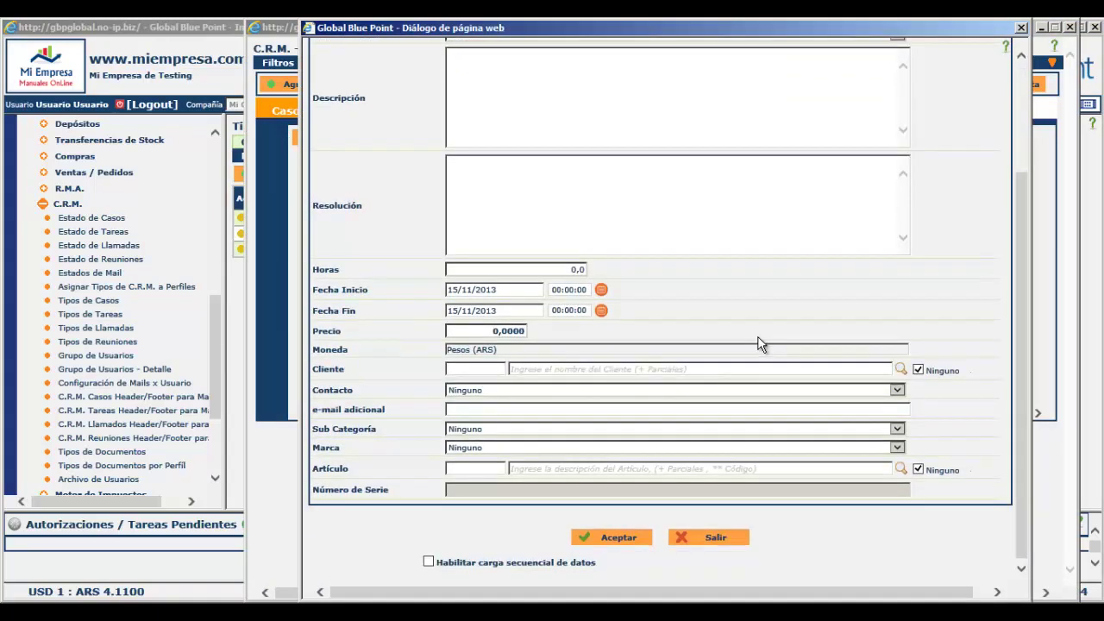
pyautogui.scroll(5, 808, 389)
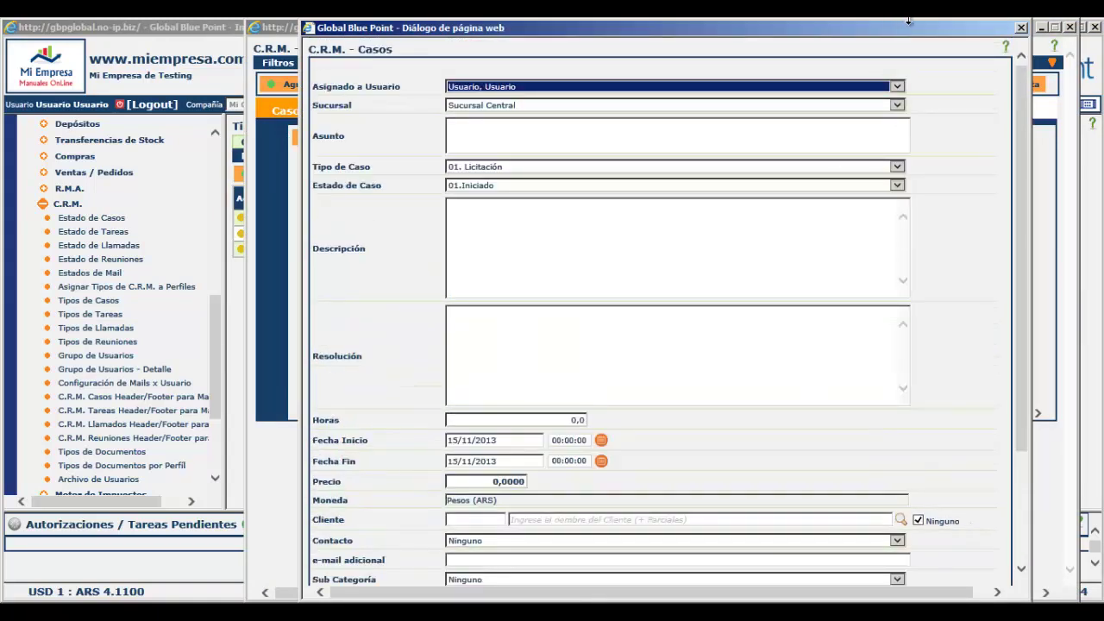
pyautogui.click(1021, 28)
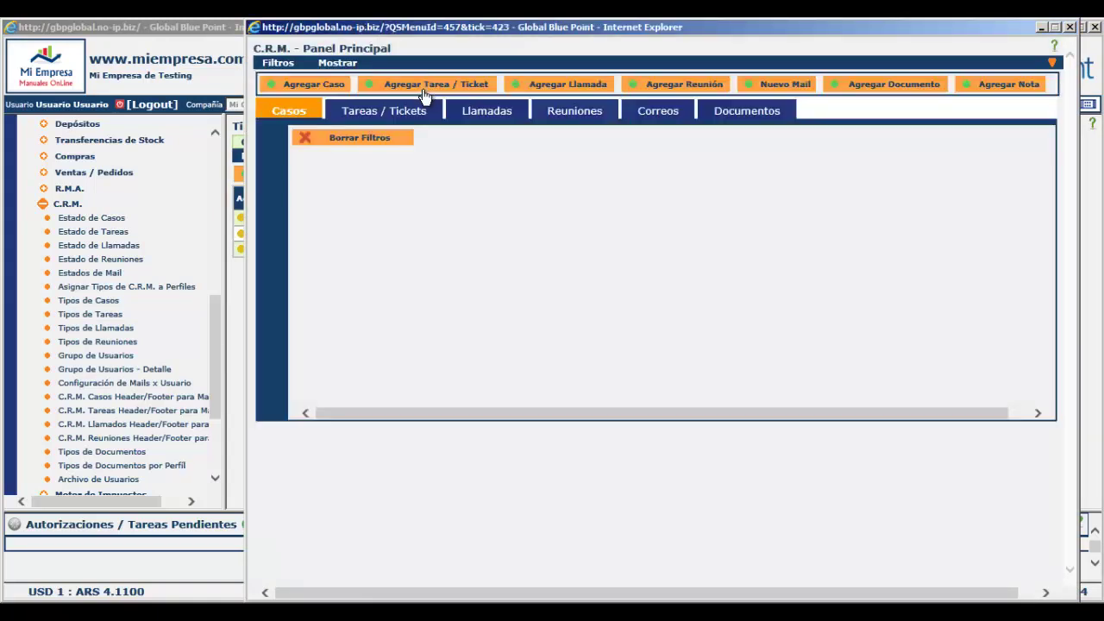
# - Recheck the assigned-user field of a new task/ticket form for comparison with the case form, closing it unsaved
pyautogui.click(425, 89)
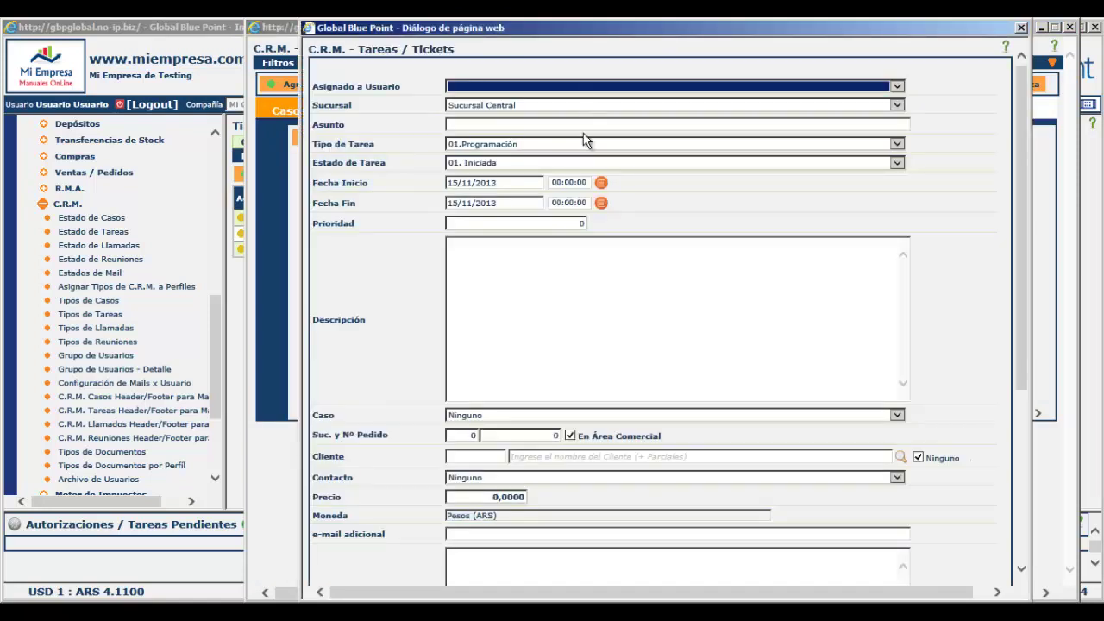
pyautogui.scroll(-5, 592, 141)
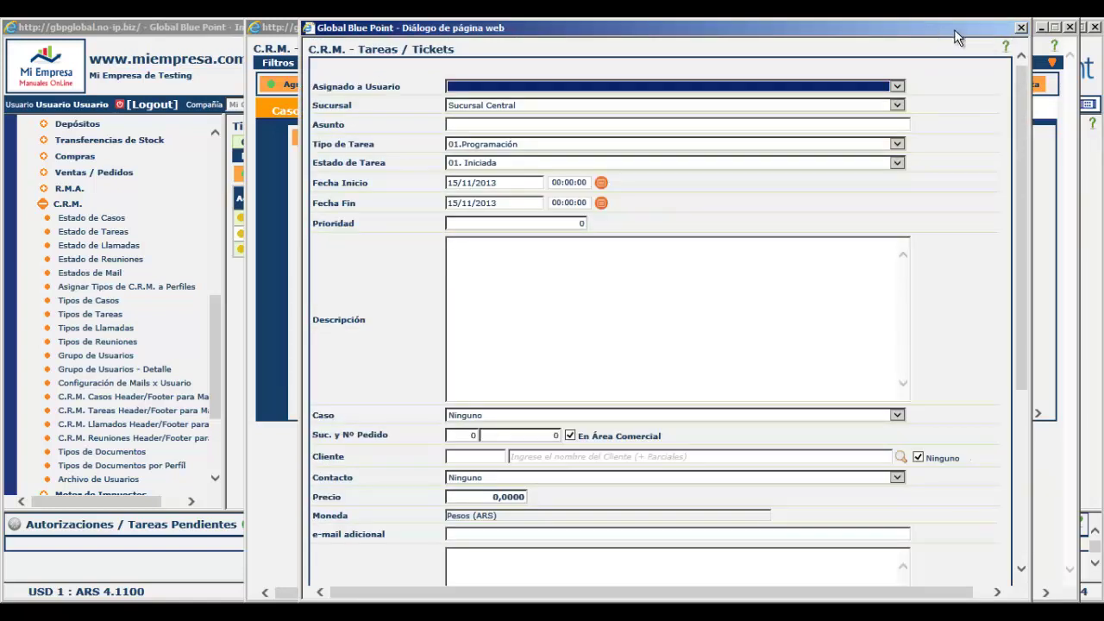
pyautogui.click(1019, 30)
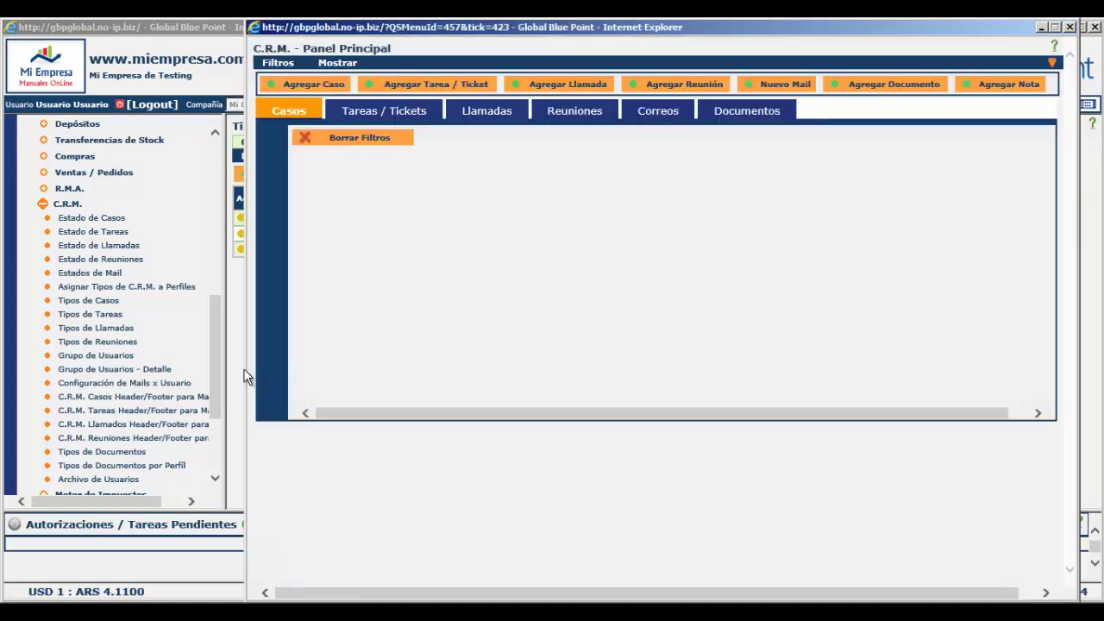
# - Add a C.R.M. type record assigning Tareas to the 00.Administrador profile in Sucursal Central
pyautogui.click(239, 368)
pyautogui.click(323, 176)
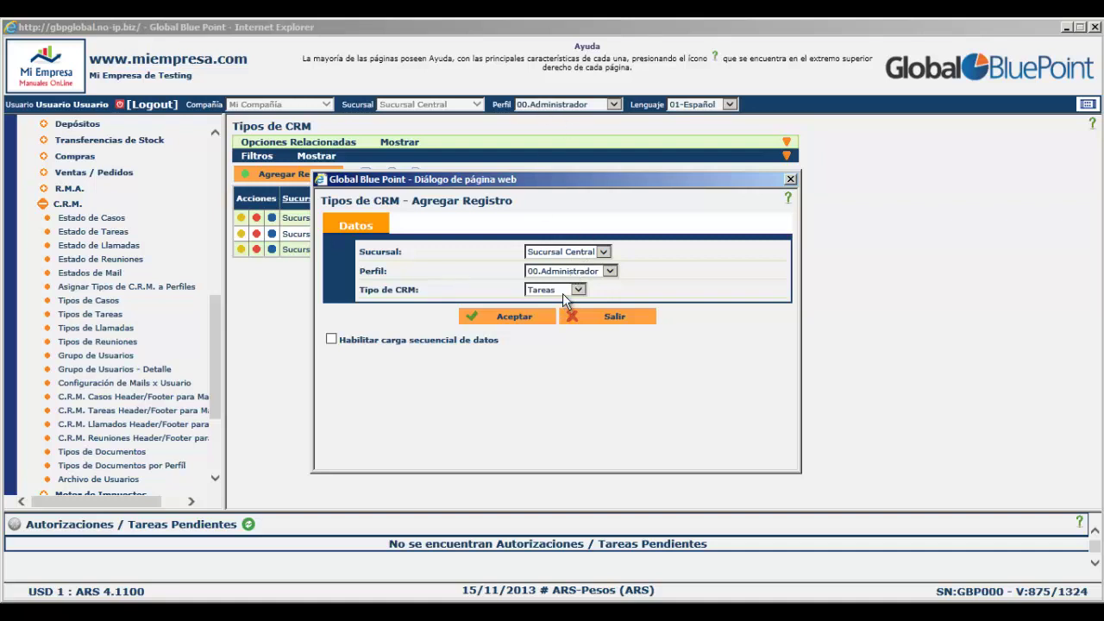
pyautogui.click(545, 317)
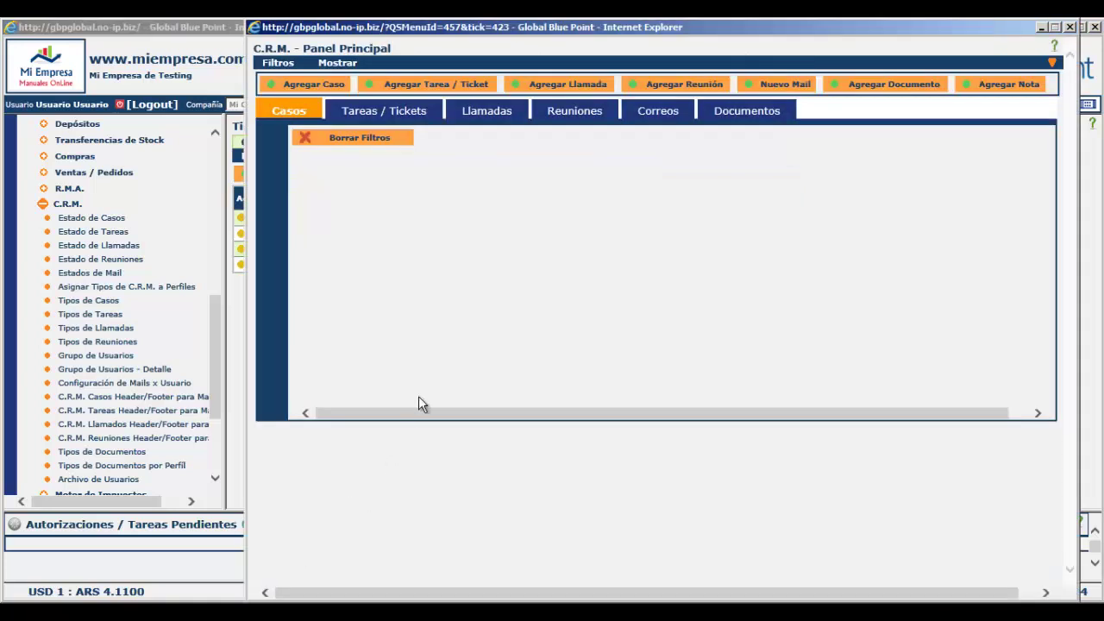
# - Verify the assigned user in a new task/ticket form with the Tareas type assigned, closing the form unsaved
pyautogui.click(469, 82)
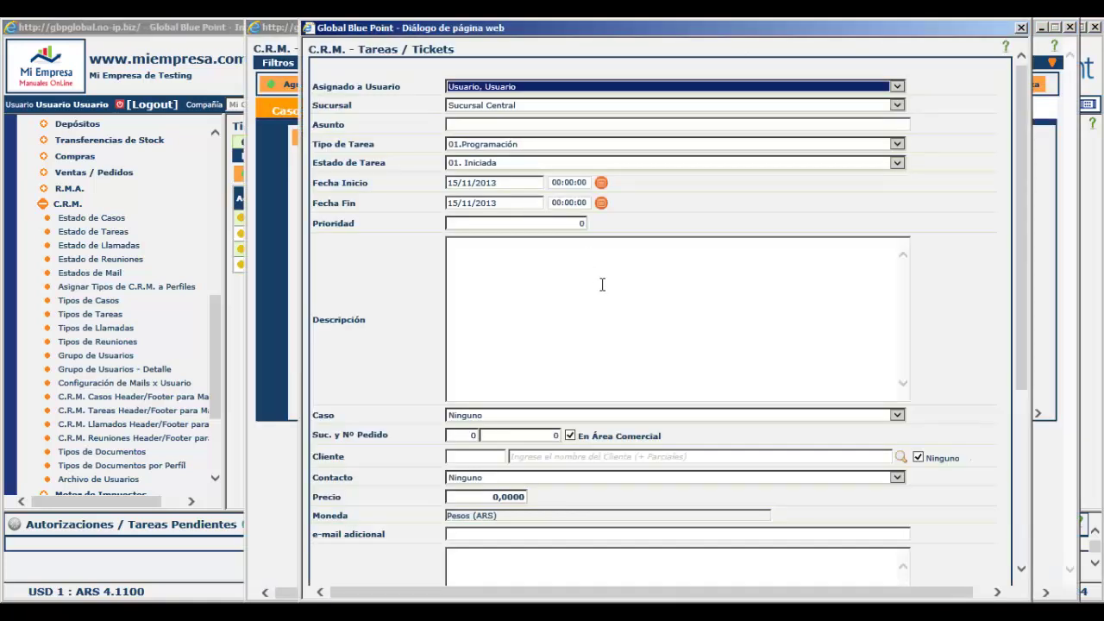
pyautogui.scroll(-5, 601, 284)
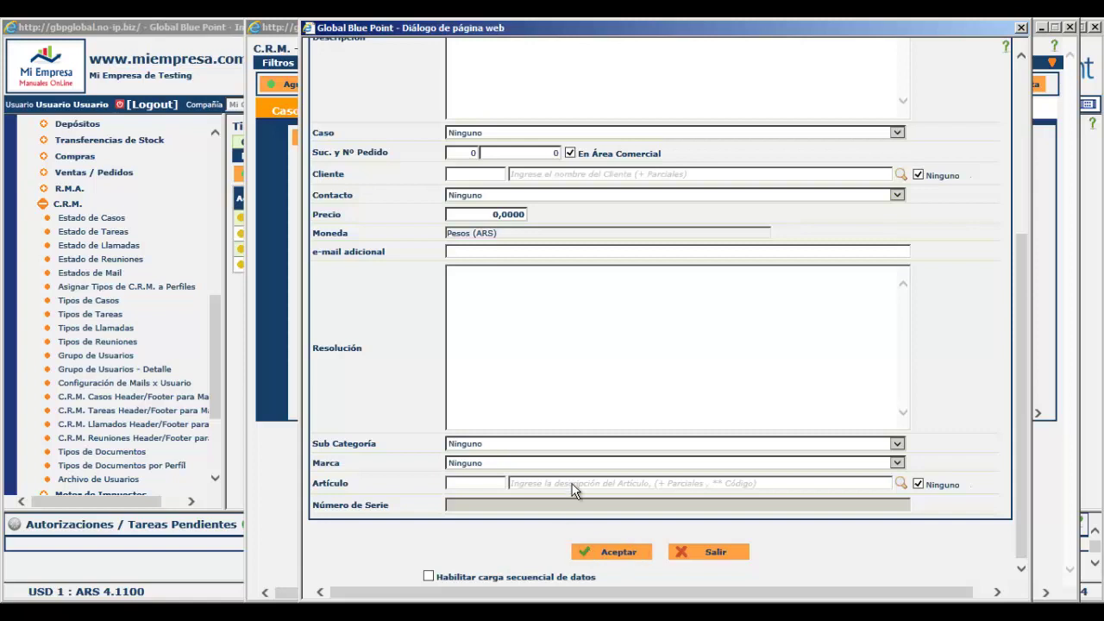
pyautogui.scroll(5, 604, 349)
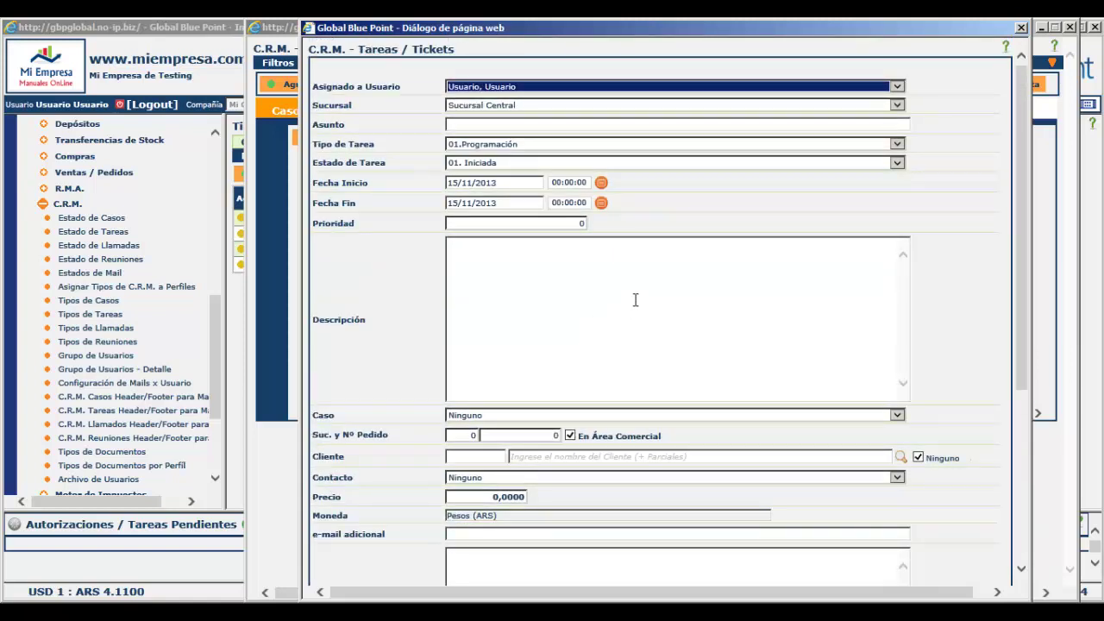
pyautogui.click(1022, 30)
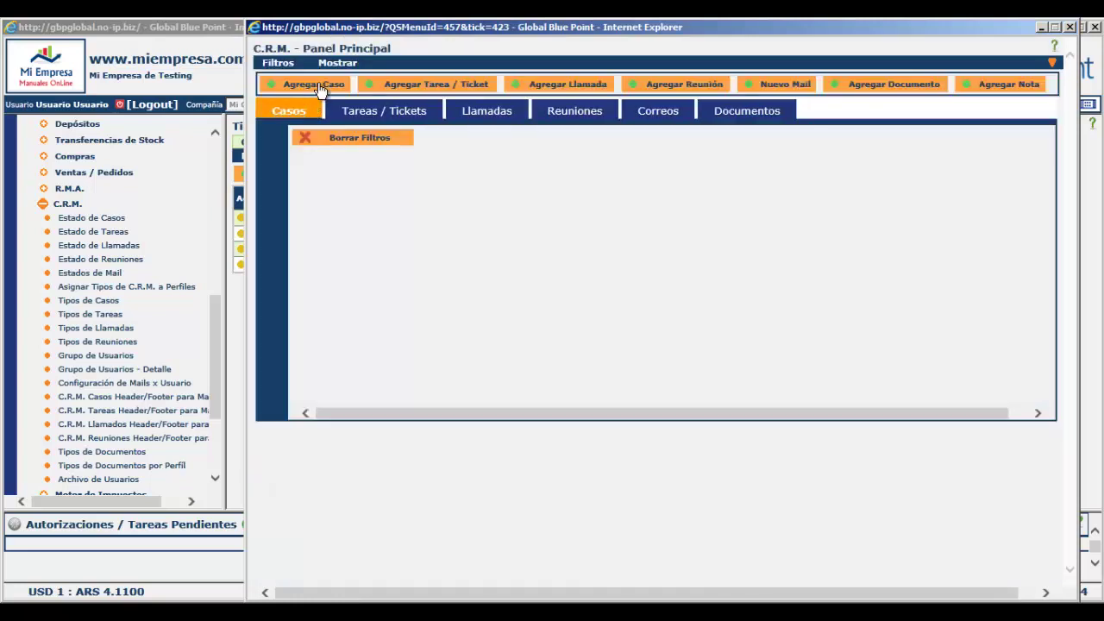
# - Start a new case with the subject "Licitación Electricidad del Oeste de Perú"
pyautogui.click(316, 84)
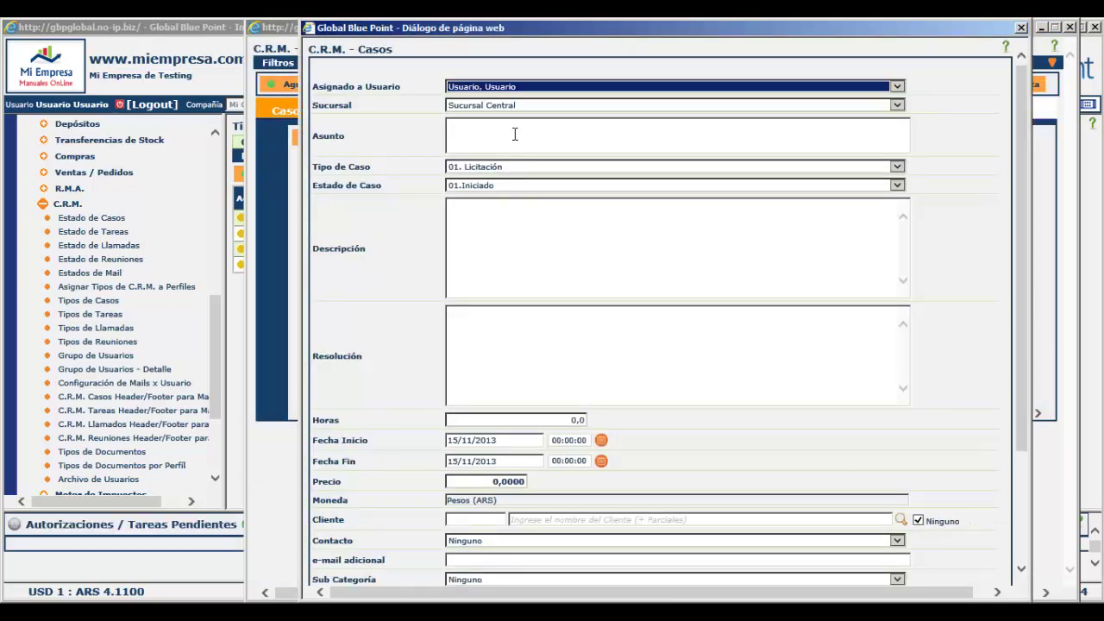
pyautogui.click(512, 133)
pyautogui.write('Licitaci')
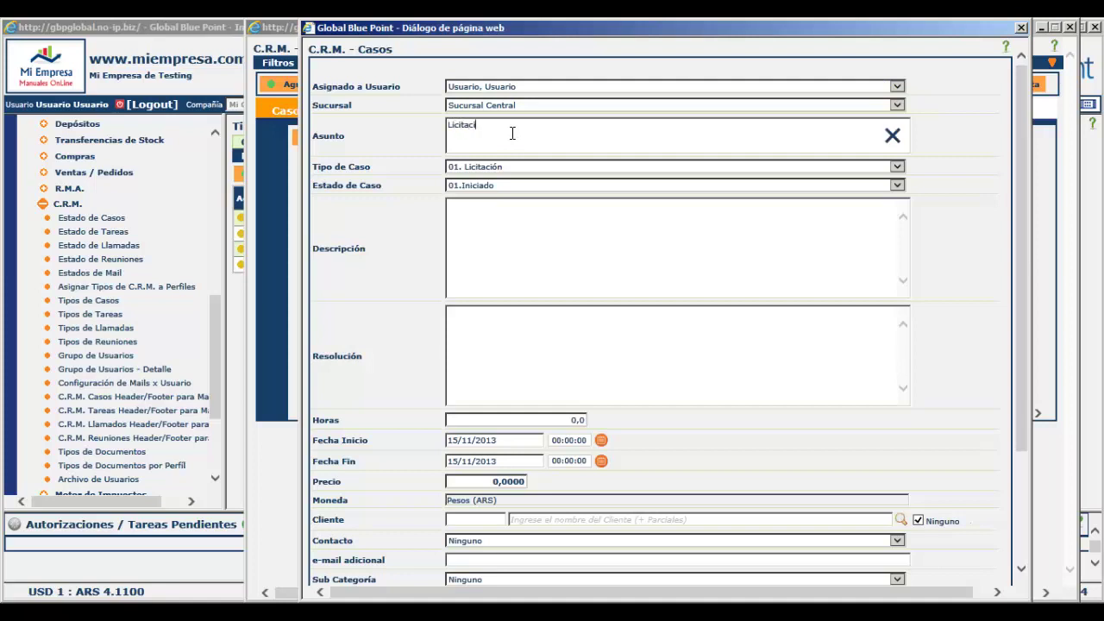
pyautogui.write('ón Electricidad de')
pyautogui.write('l Oeste de Perú')
# - Enter "Descripción de la ......." as the case description and save the case
pyautogui.click(555, 243)
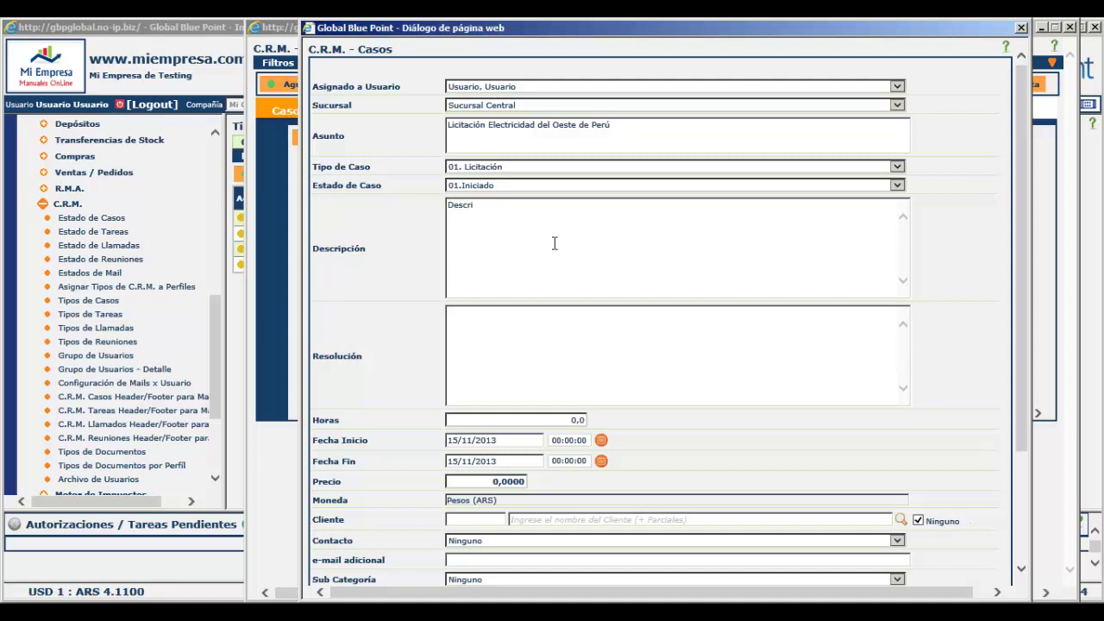
pyautogui.write('Descripci')
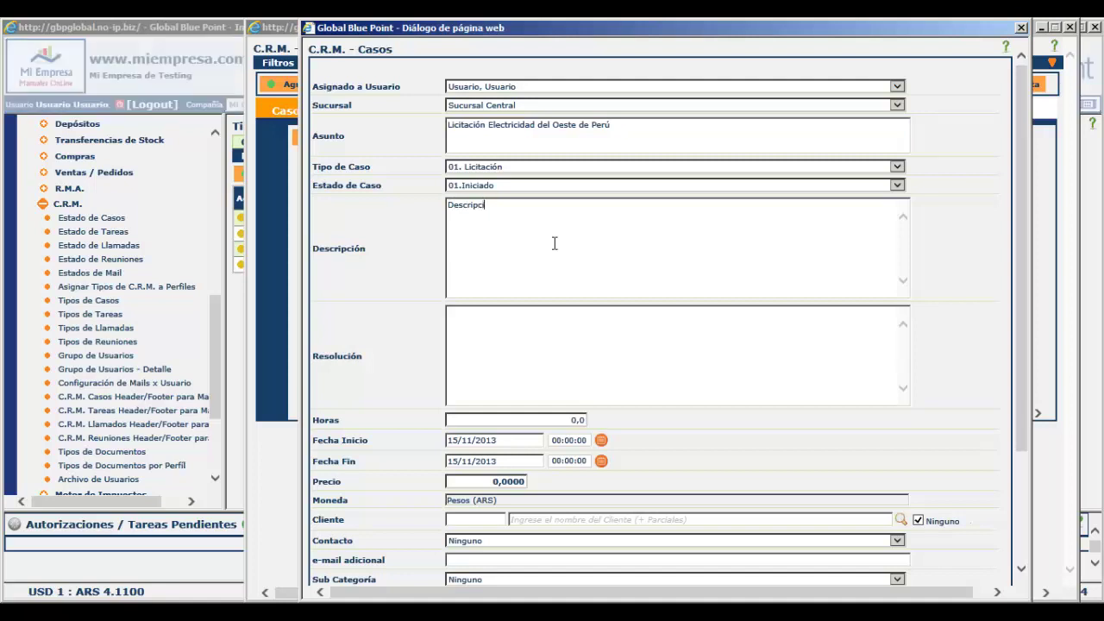
pyautogui.write('ón de la .......')
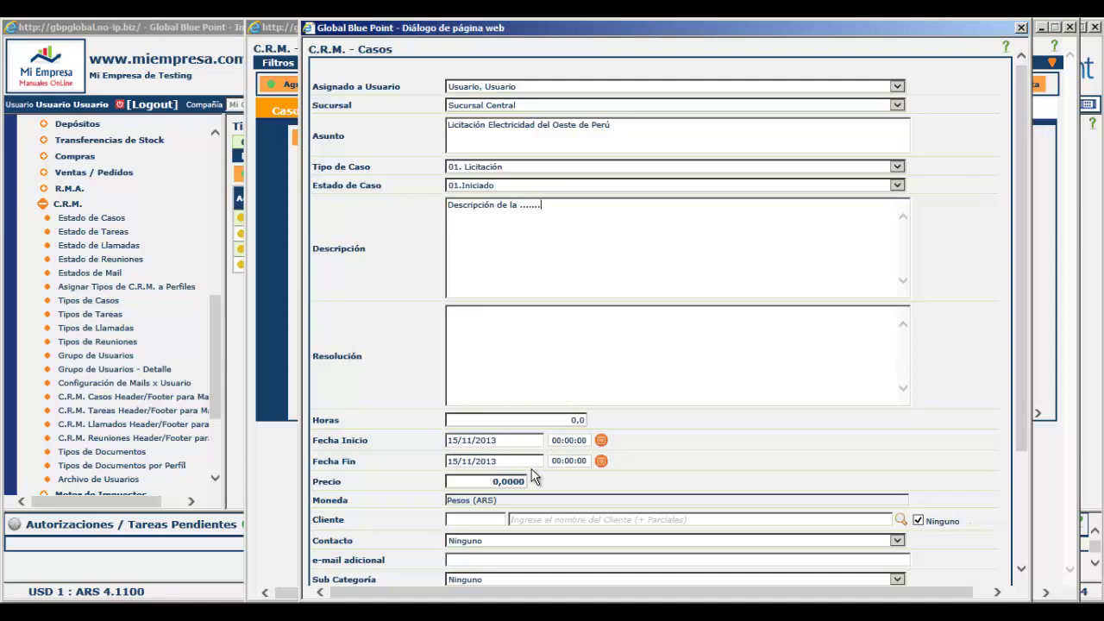
pyautogui.scroll(-3, 534, 477)
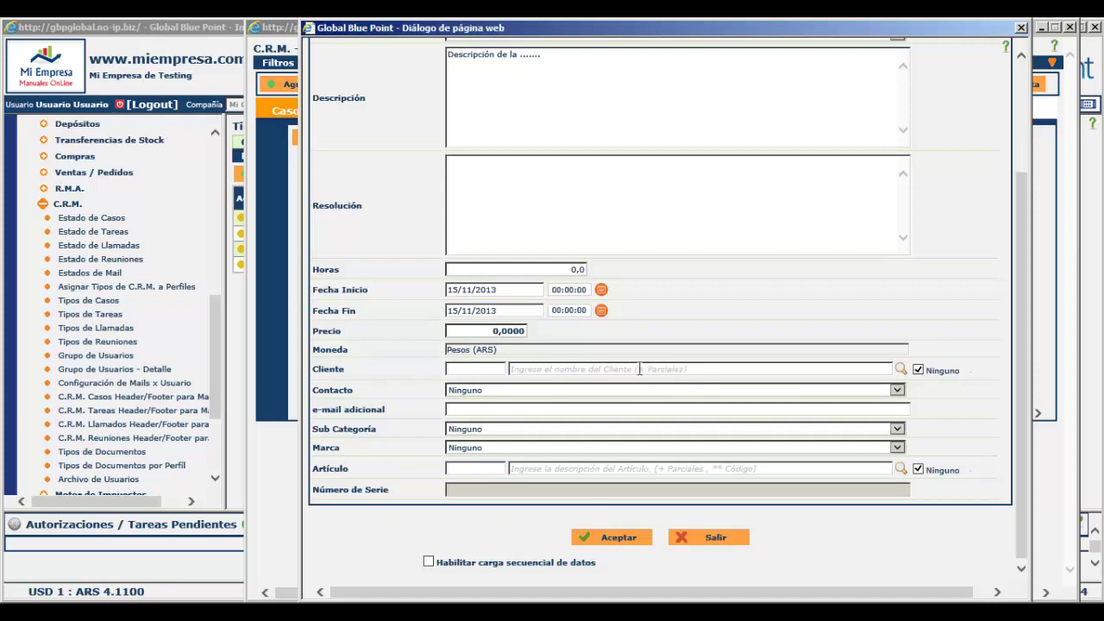
pyautogui.click(626, 537)
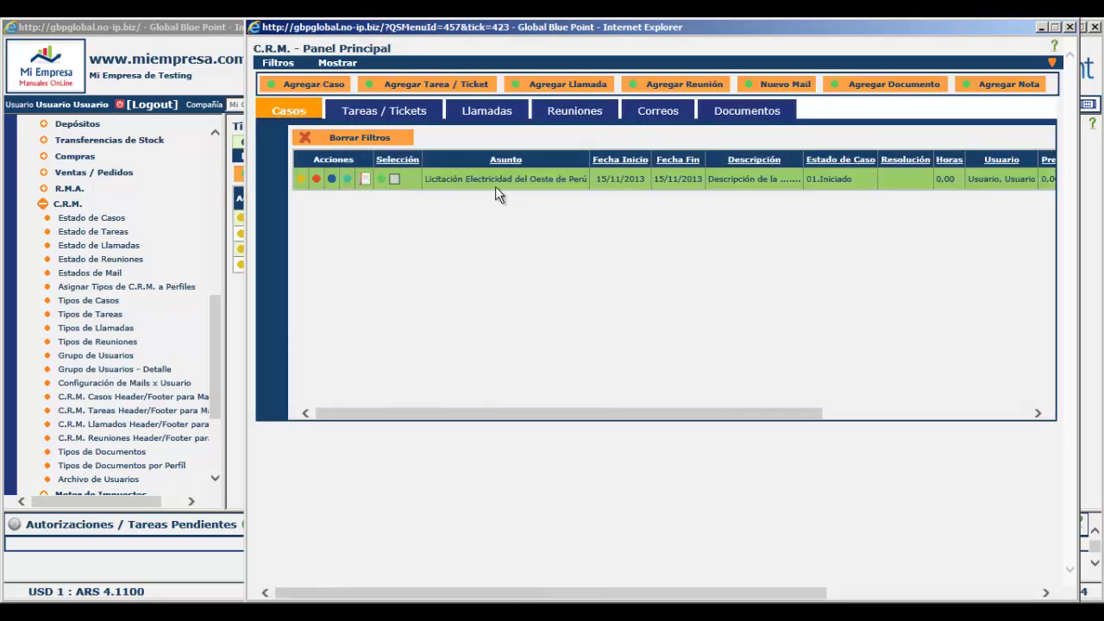
# - Start a new task/ticket with the subject "Llamar para requerir pliegos"
pyautogui.click(385, 114)
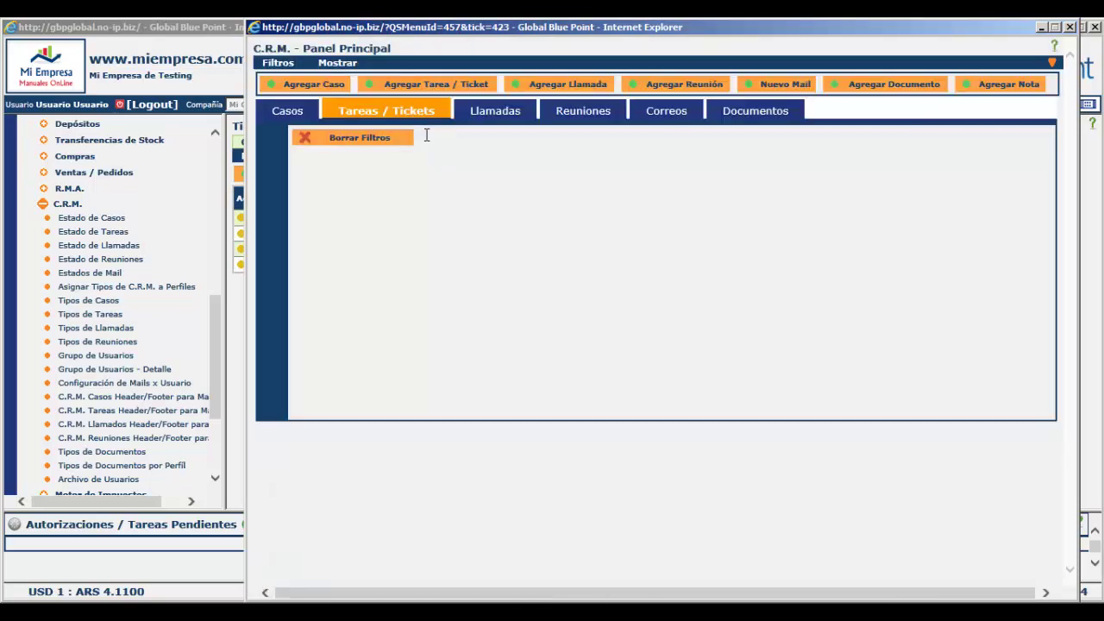
pyautogui.click(391, 84)
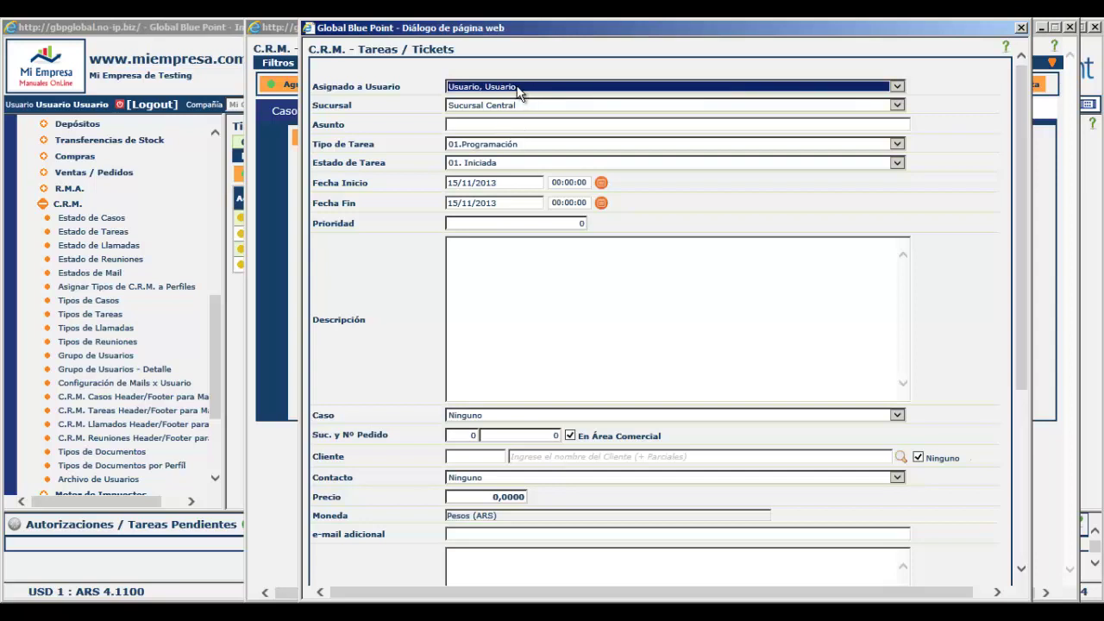
pyautogui.click(491, 124)
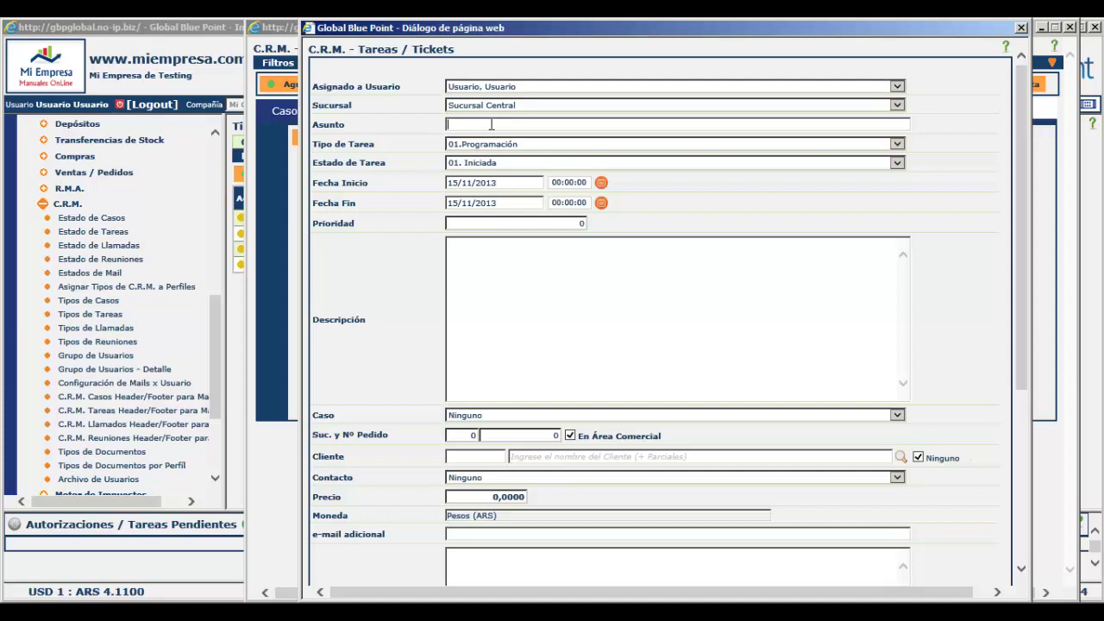
pyautogui.write('Llamar para')
pyautogui.write('requerir plegos')
pyautogui.click(540, 125)
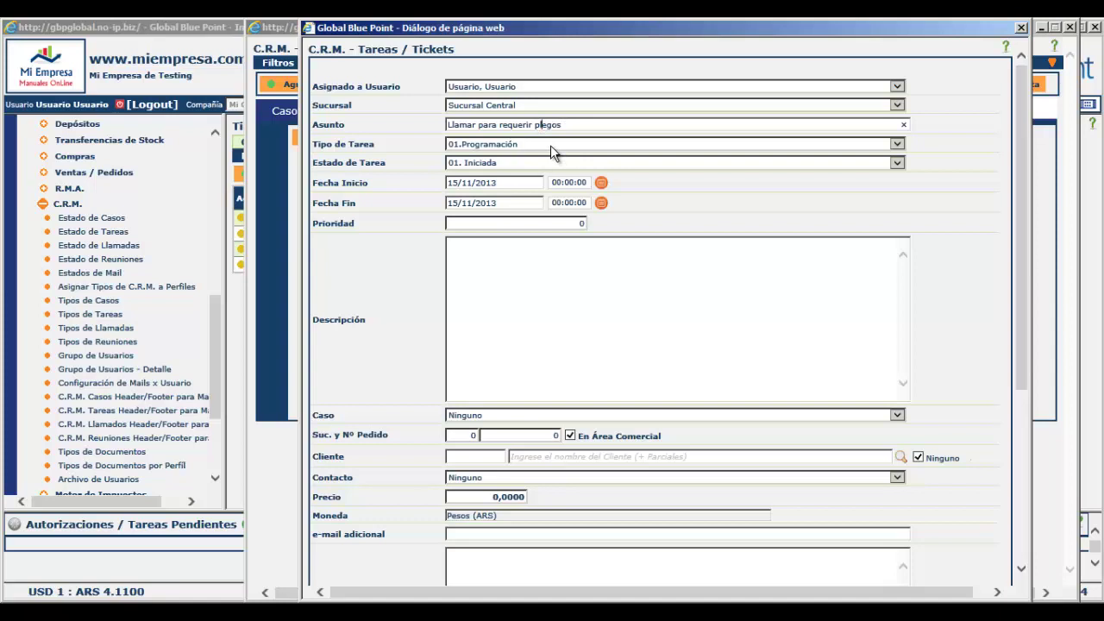
pyautogui.write('i')
# - Link the task to the case "(1) - Descripción de la ......." and save it
pyautogui.click(539, 415)
pyautogui.click(535, 425)
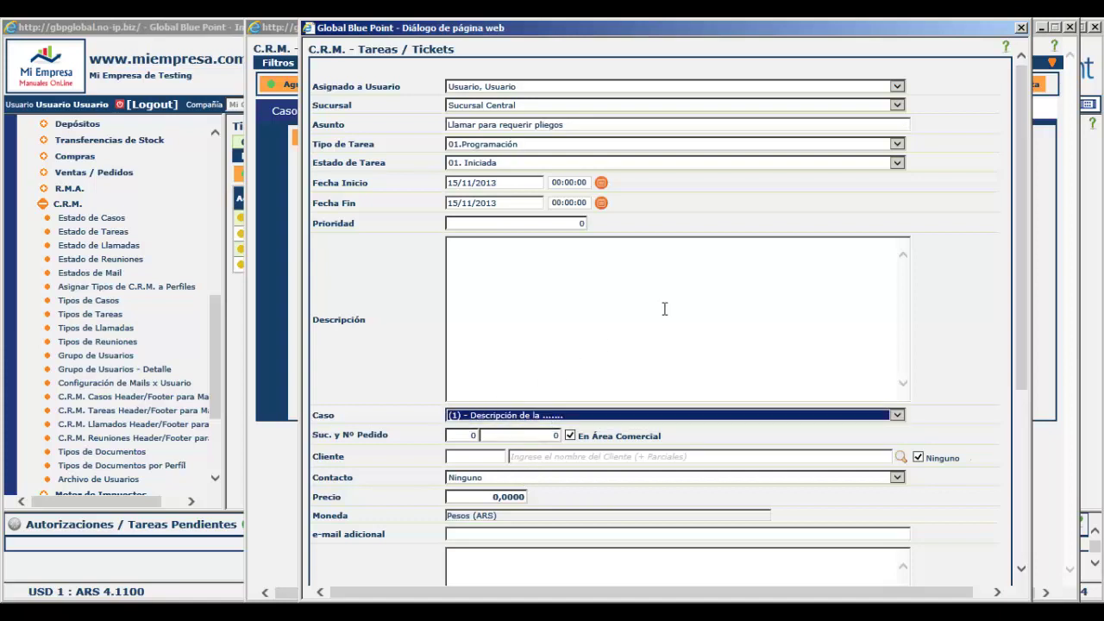
pyautogui.scroll(-3, 664, 309)
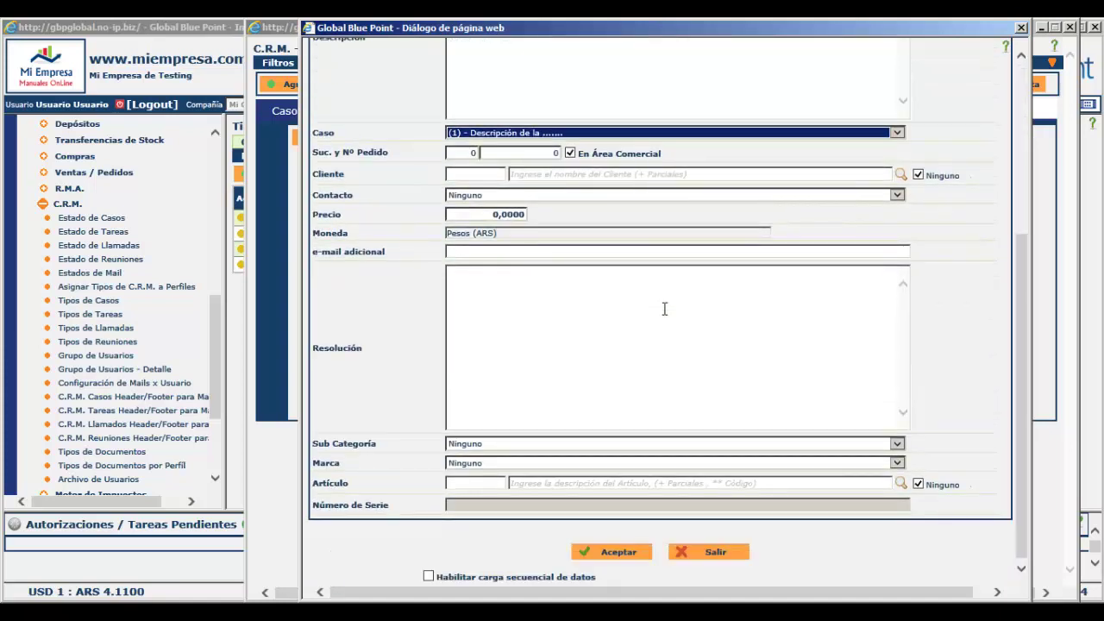
pyautogui.click(621, 555)
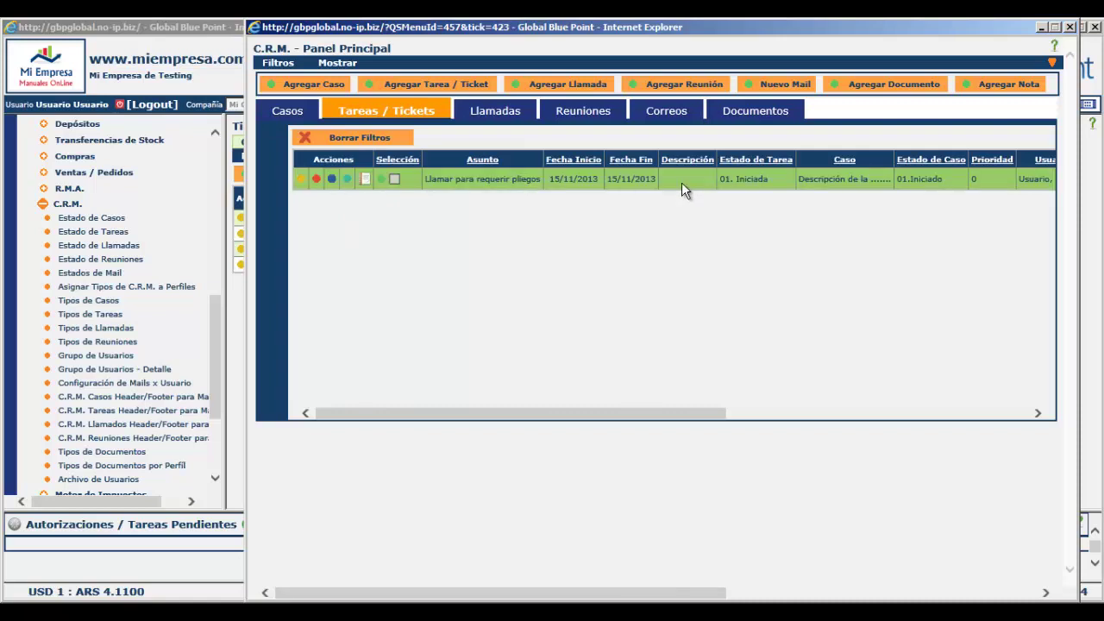
pyautogui.click(333, 180)
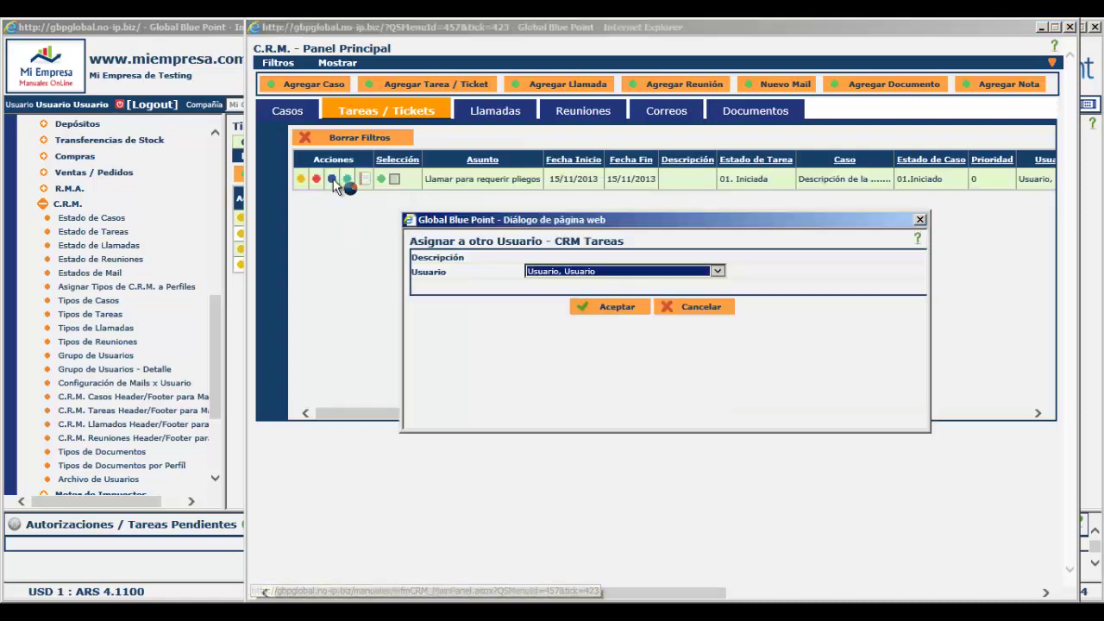
pyautogui.click(920, 220)
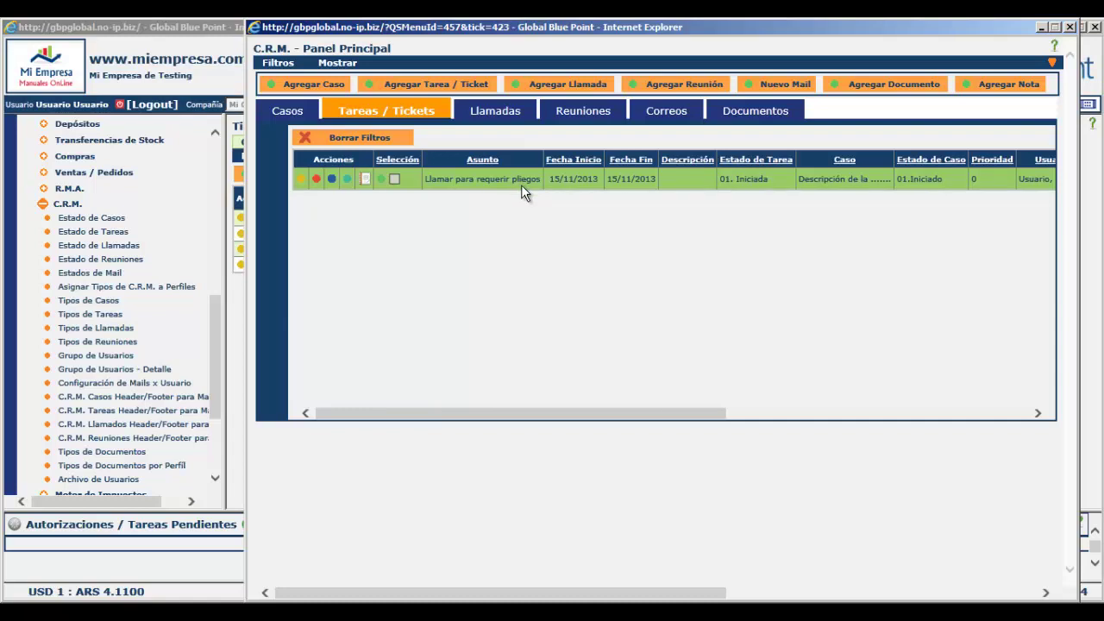
pyautogui.click(393, 178)
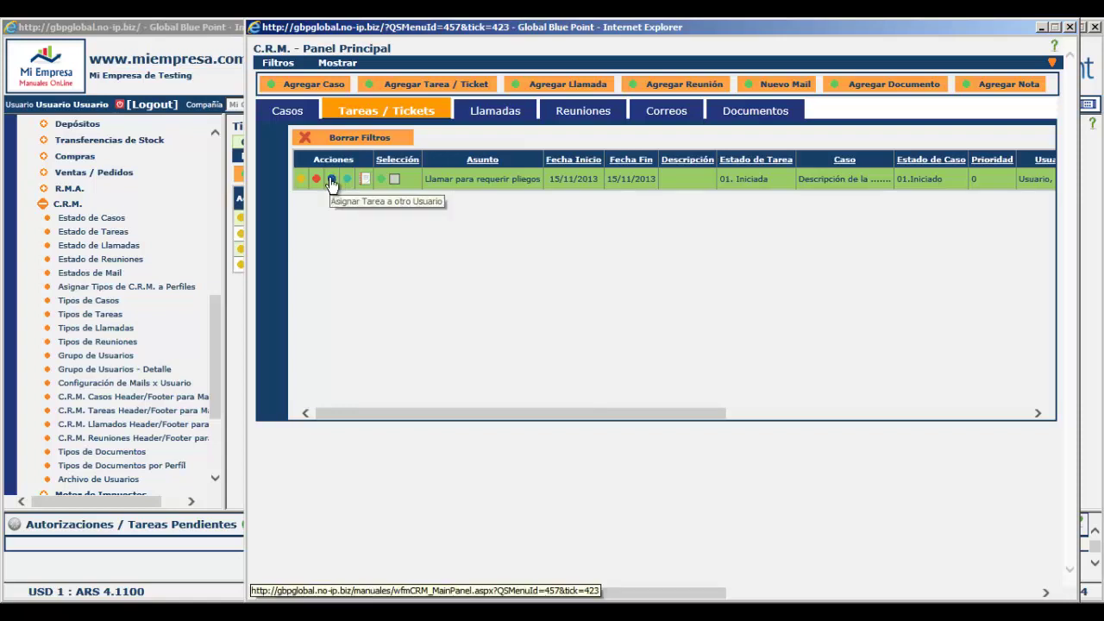
# - Use the reassignment option on the "Llamar para requerir pliegos" task, choosing the listed user and accepting
pyautogui.click(333, 181)
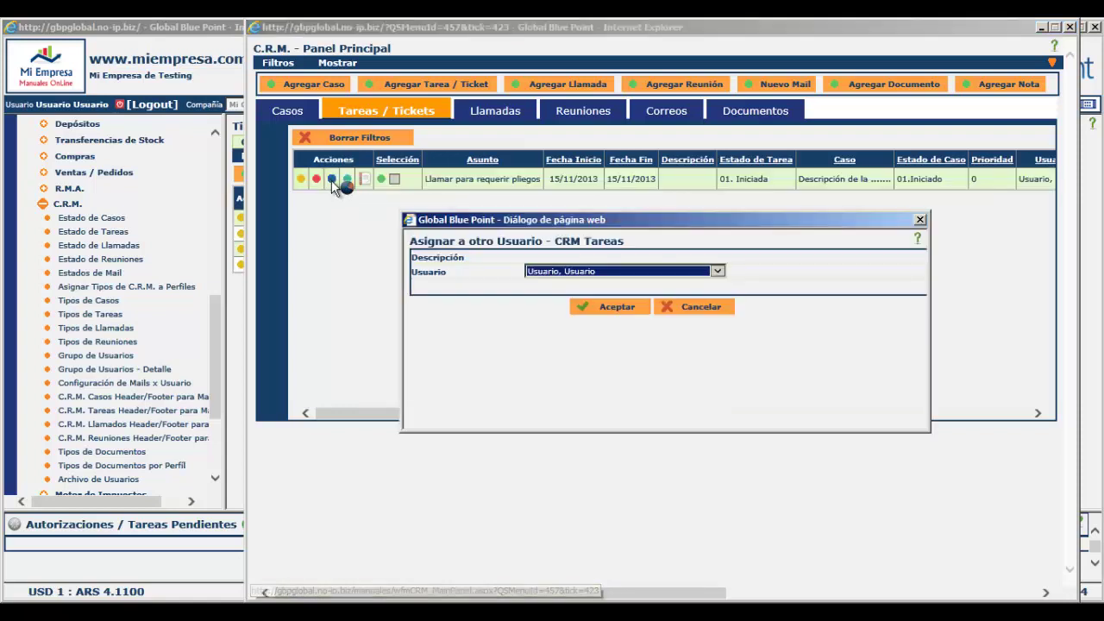
pyautogui.click(568, 277)
pyautogui.click(577, 289)
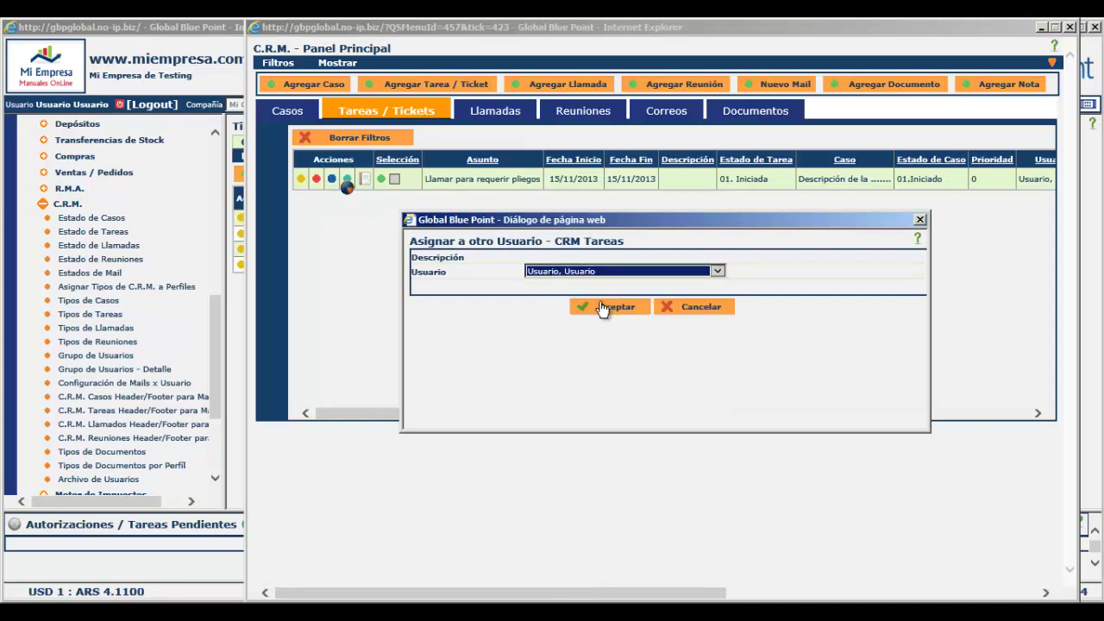
pyautogui.click(602, 307)
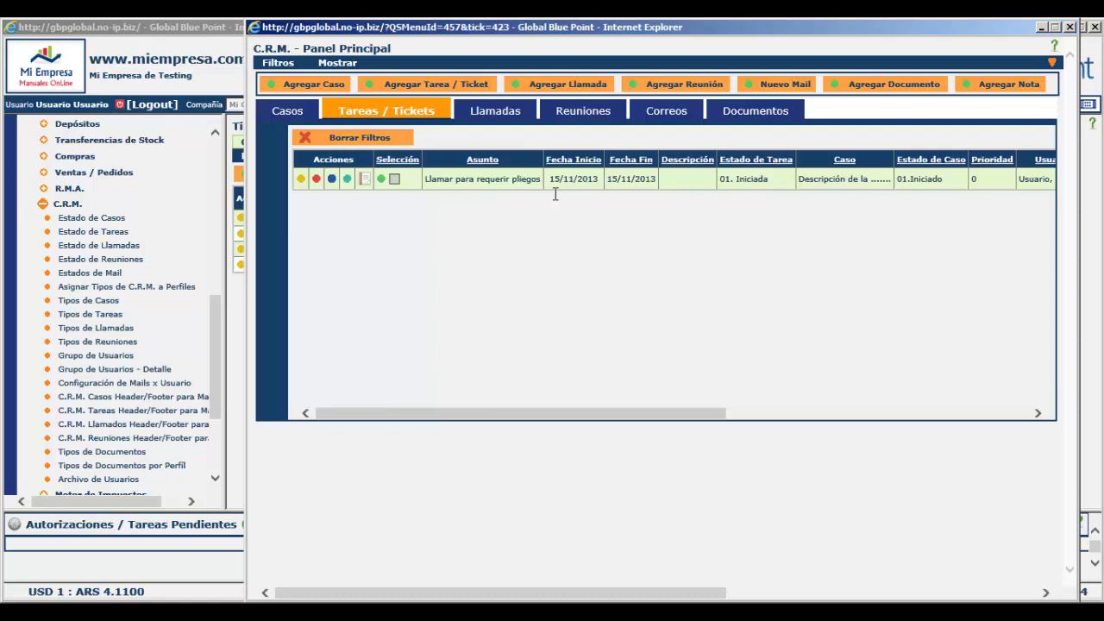
# - Change the status of the "Llamar para requerir pliegos" task to 02.En proceso and save it
pyautogui.click(302, 182)
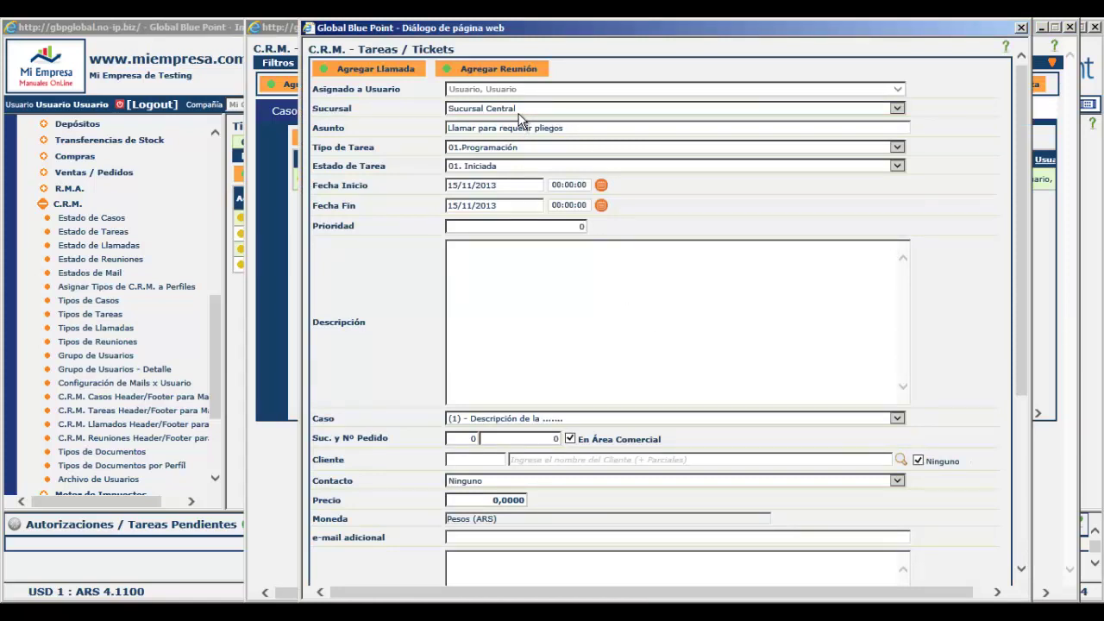
pyautogui.click(494, 166)
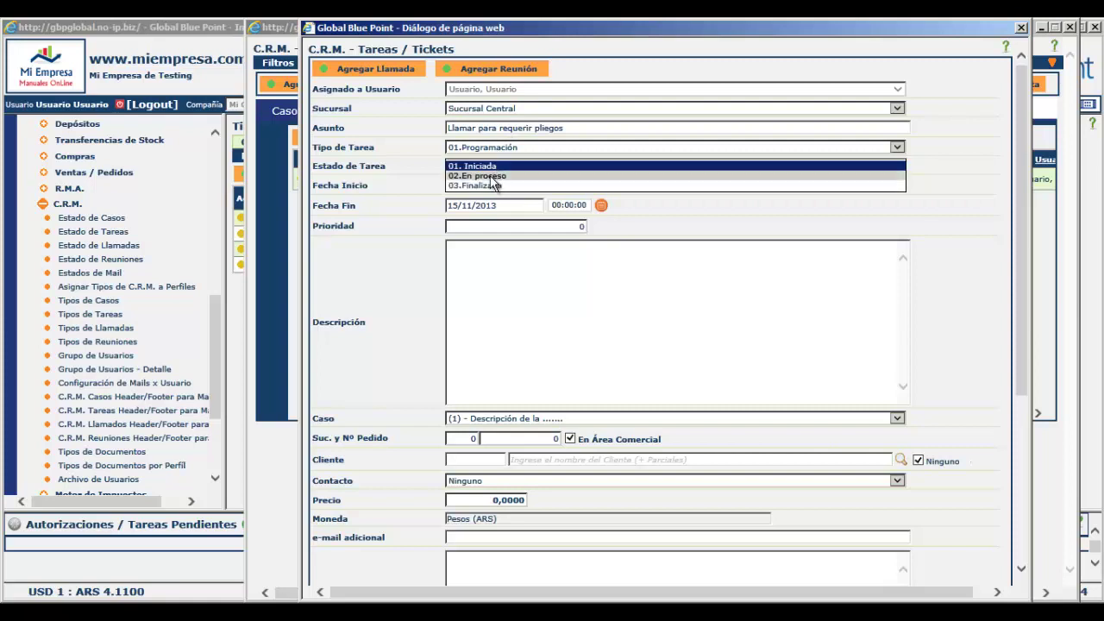
pyautogui.click(492, 179)
pyautogui.scroll(-5, 511, 173)
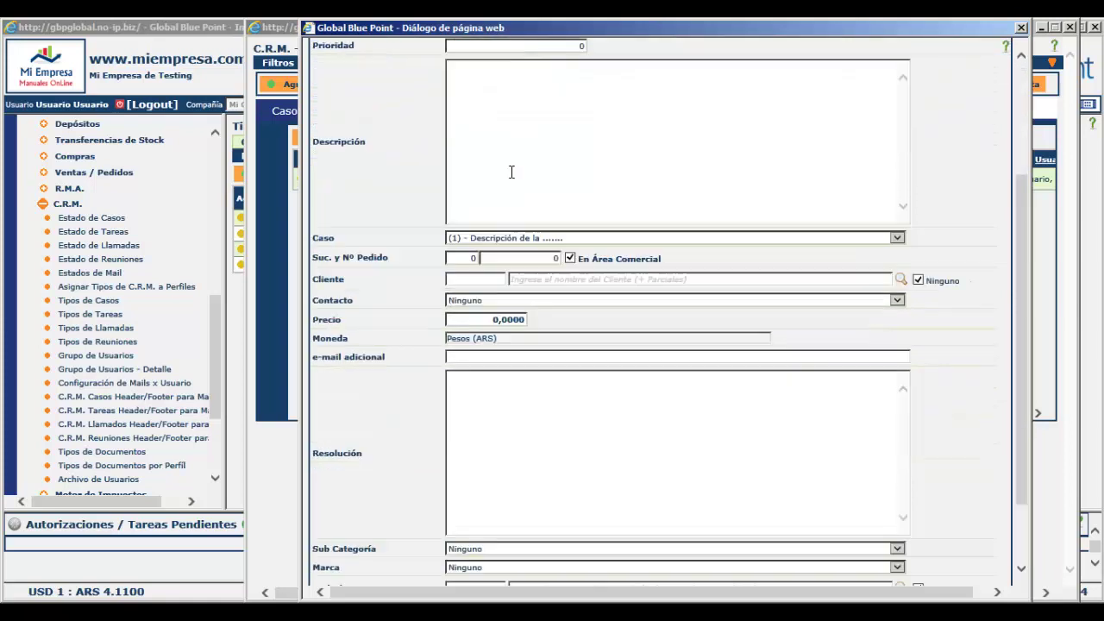
pyautogui.click(586, 567)
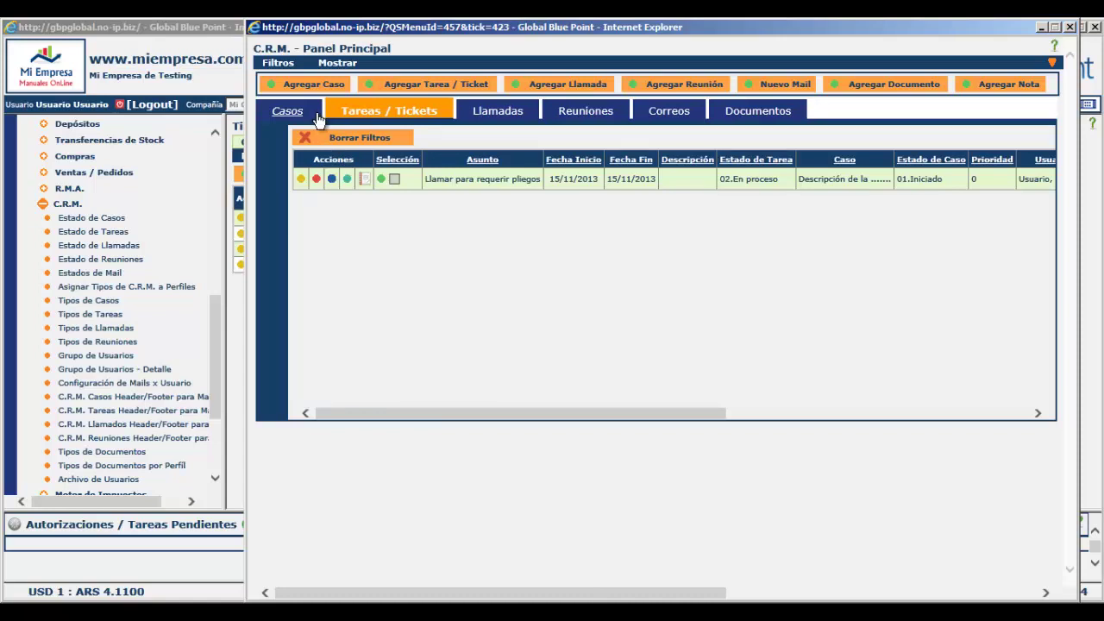
# - Edit the "Llamar para requerir pliegos" task, keeping type 01.Programación, set its status to 03.Finalizada, and save
pyautogui.click(318, 179)
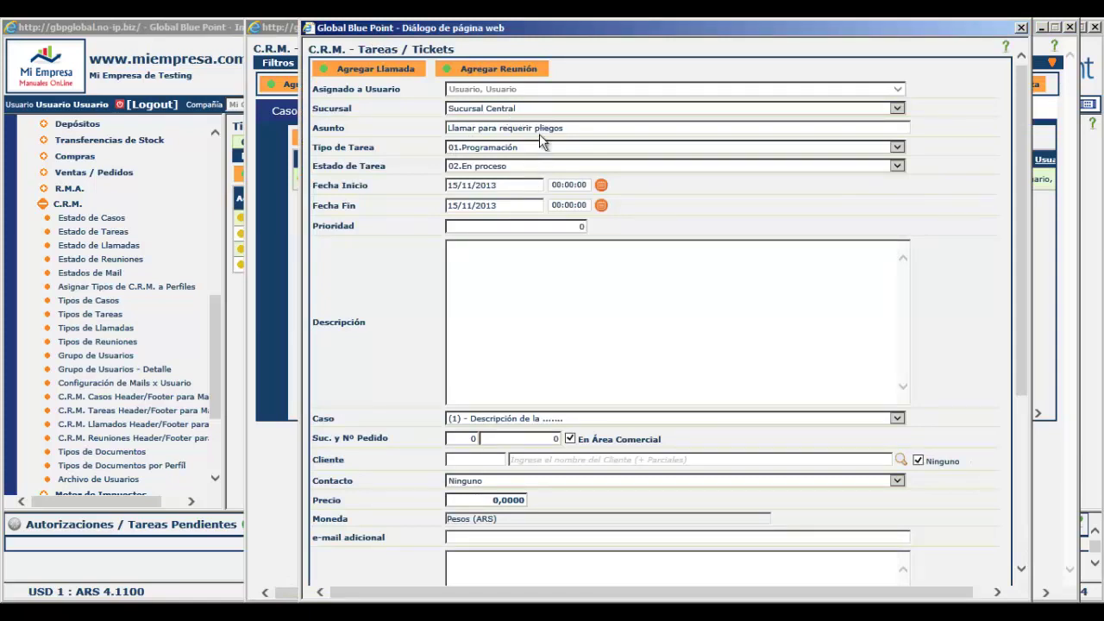
pyautogui.click(534, 147)
pyautogui.click(498, 160)
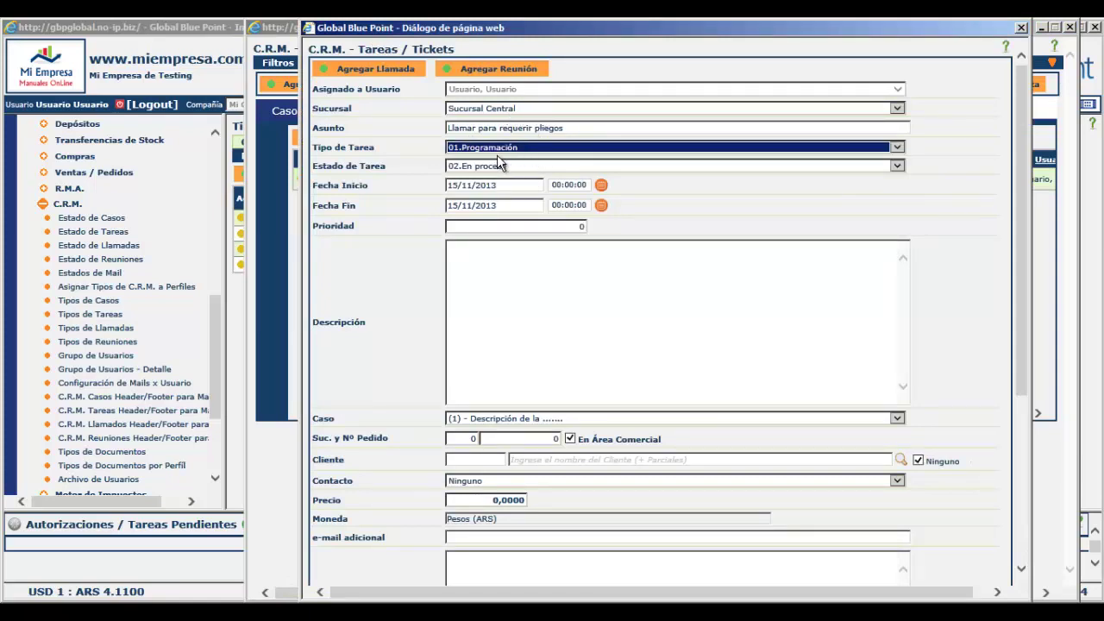
pyautogui.click(485, 166)
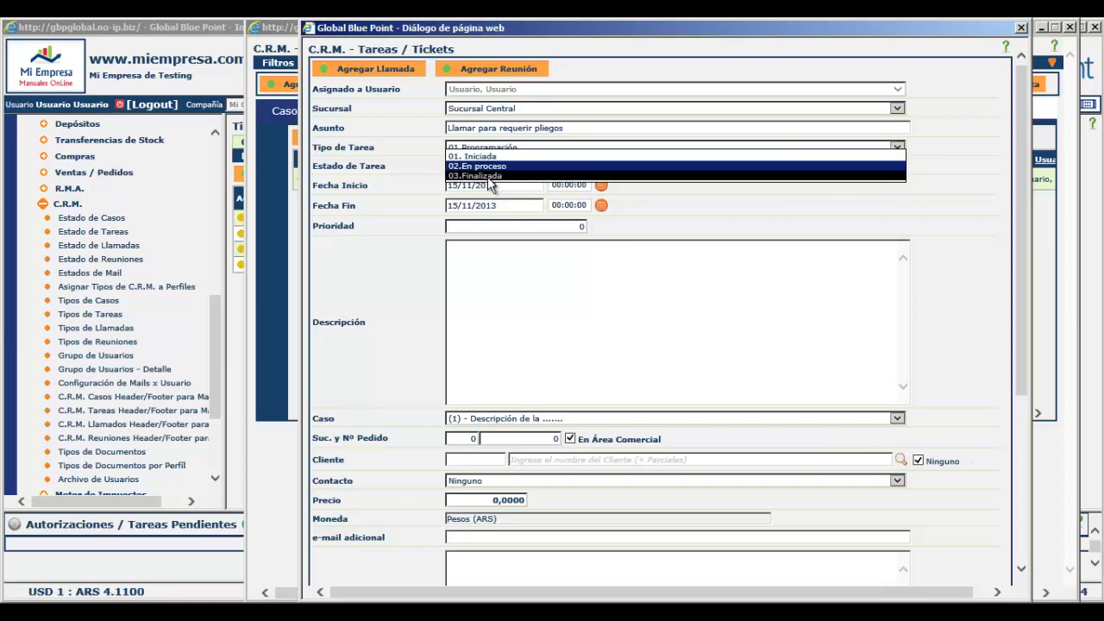
pyautogui.click(490, 177)
pyautogui.scroll(-3, 577, 289)
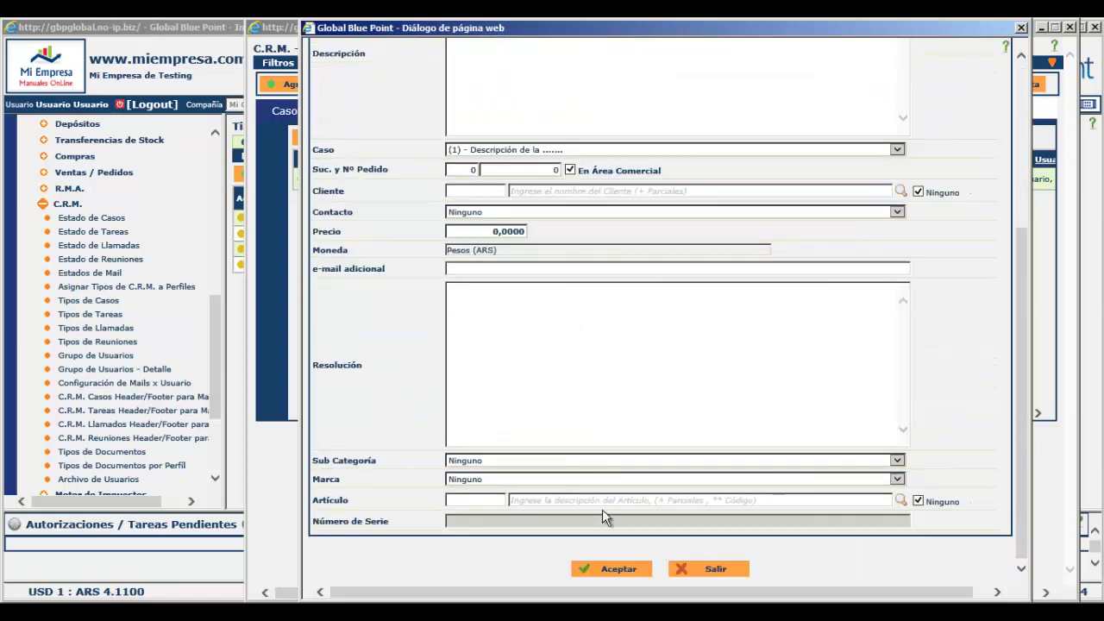
pyautogui.click(616, 568)
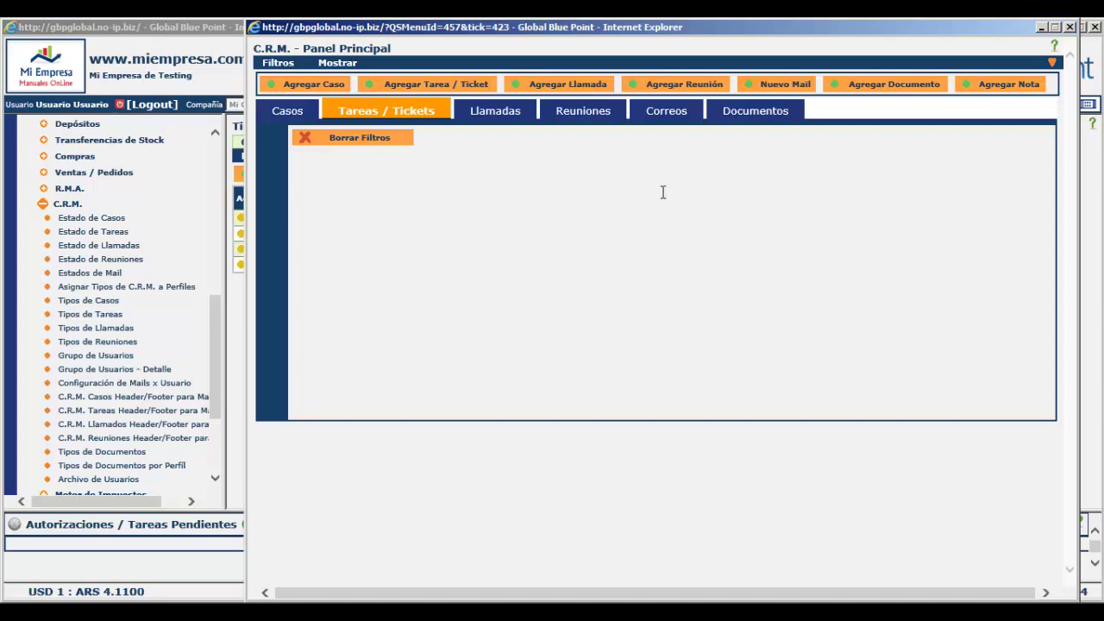
# - Show the panel's filters and set the task status filter to Todos to include finished tasks in the list
pyautogui.click(1036, 66)
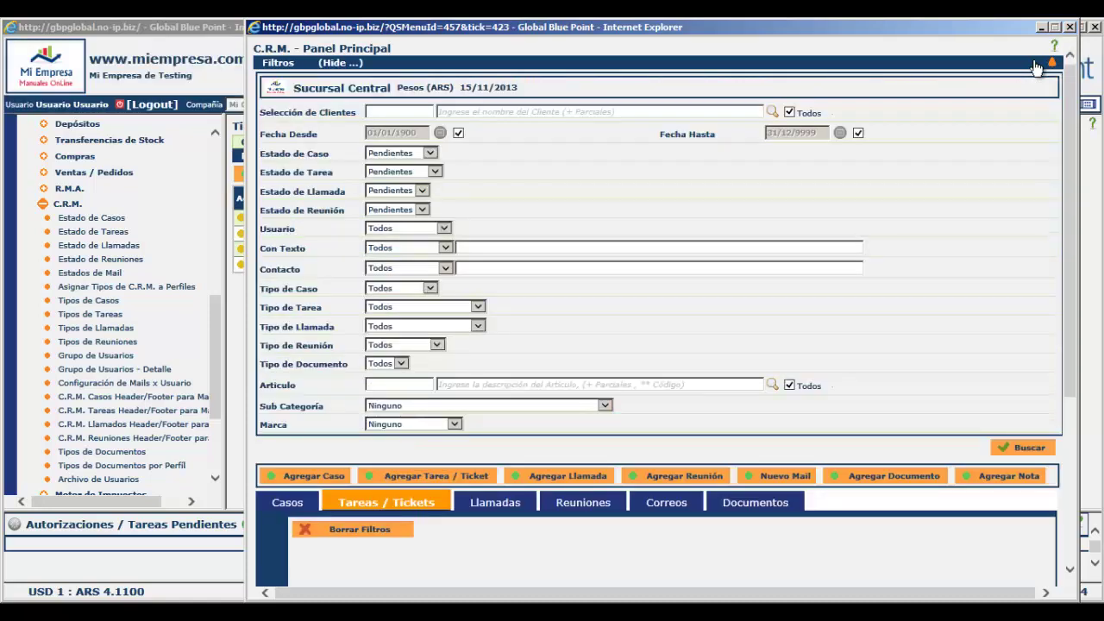
pyautogui.click(412, 154)
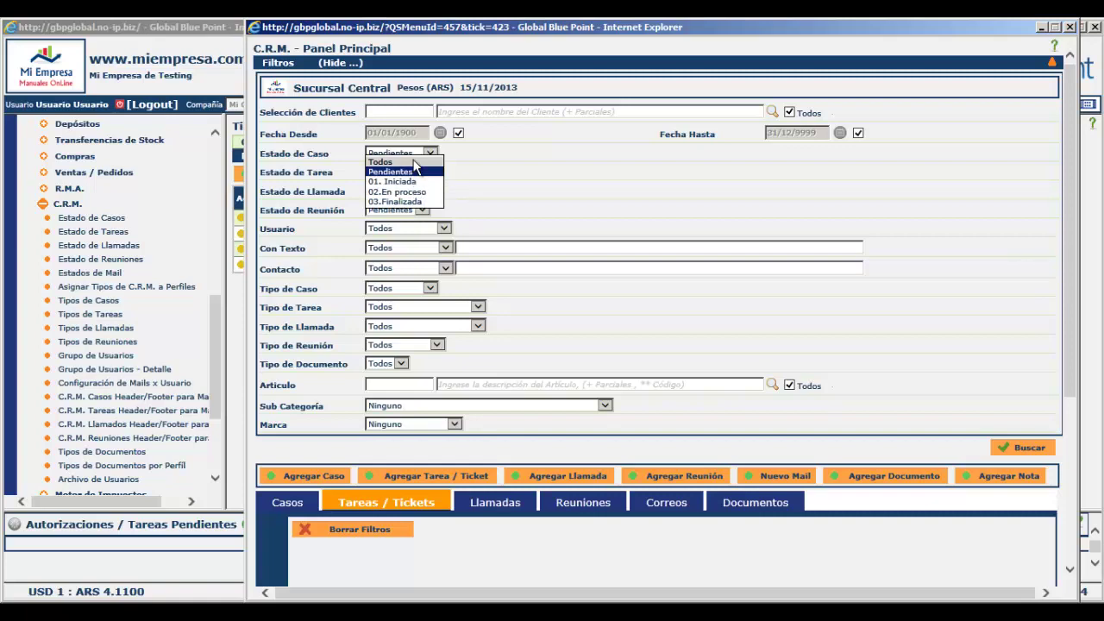
pyautogui.click(416, 170)
pyautogui.scroll(-3, 703, 223)
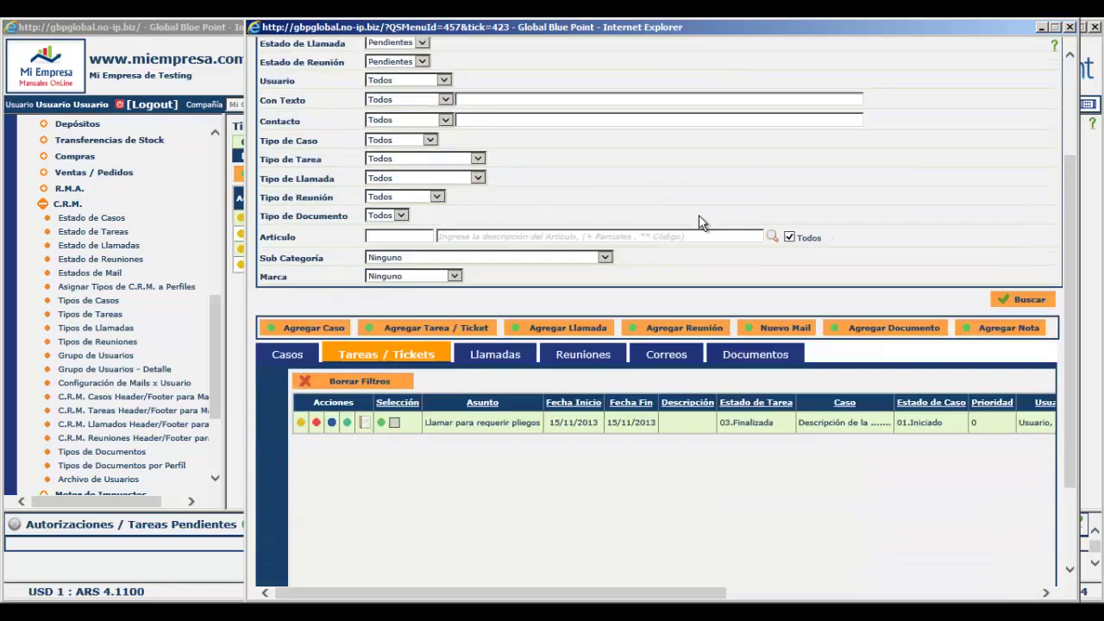
pyautogui.scroll(-2, 701, 223)
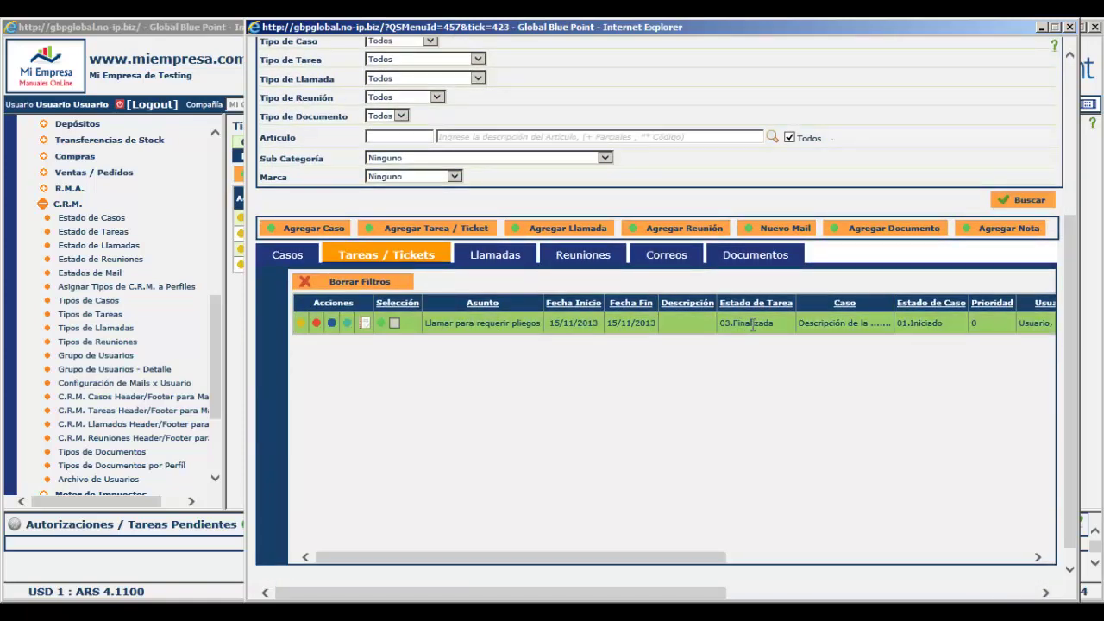
pyautogui.scroll(5, 752, 324)
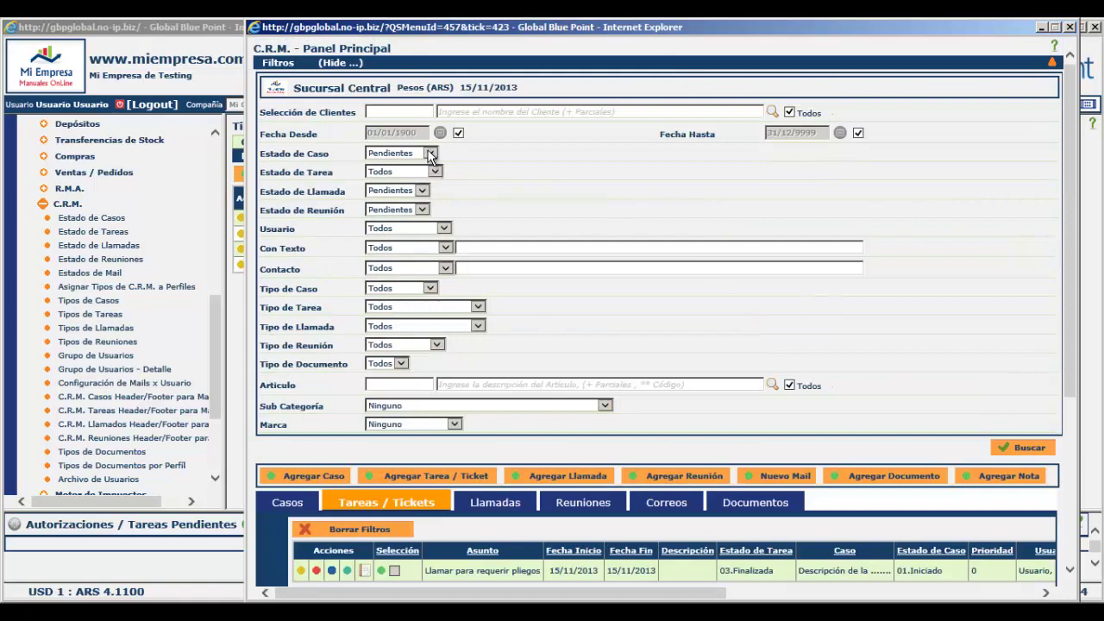
# - Return the task status filter to Pendientes, leaving the case status filter on Pendientes
pyautogui.click(431, 155)
pyautogui.click(404, 141)
pyautogui.click(409, 155)
pyautogui.click(393, 164)
pyautogui.click(397, 155)
pyautogui.click(390, 181)
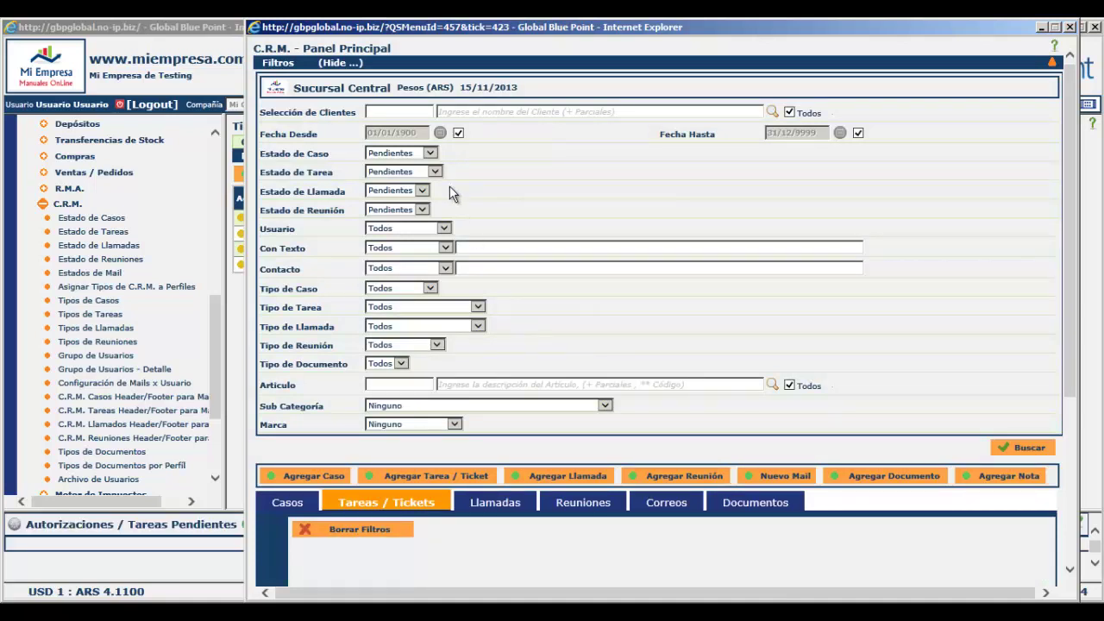
# - Set the case, task, call and meeting status filters to Todos and collapse the filter area
pyautogui.click(418, 153)
pyautogui.click(411, 145)
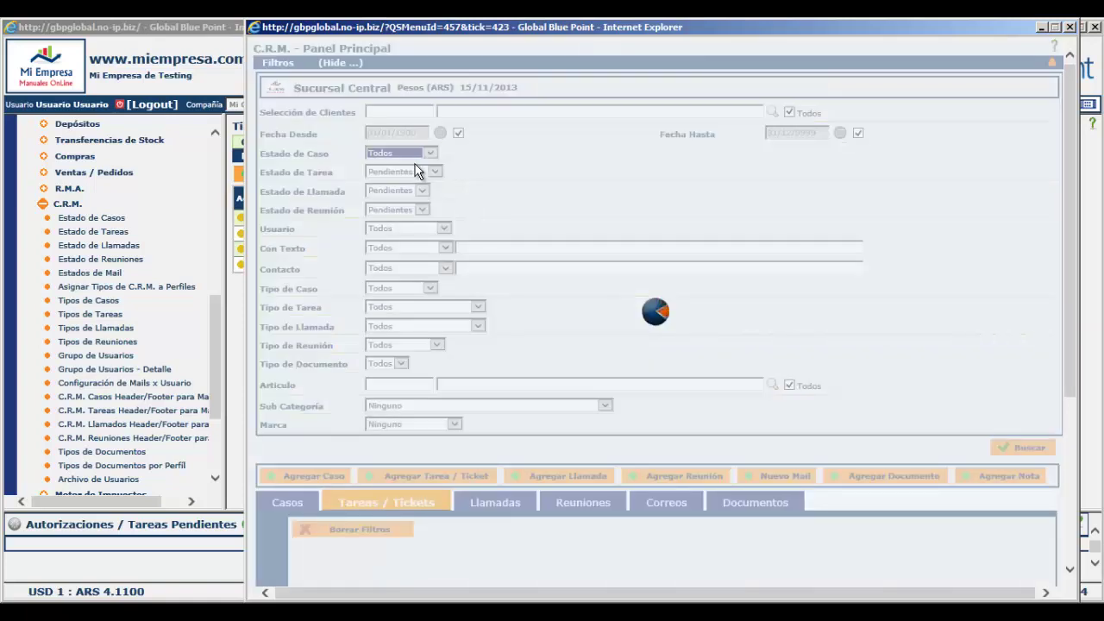
pyautogui.click(416, 173)
pyautogui.click(405, 173)
pyautogui.click(403, 173)
pyautogui.click(392, 181)
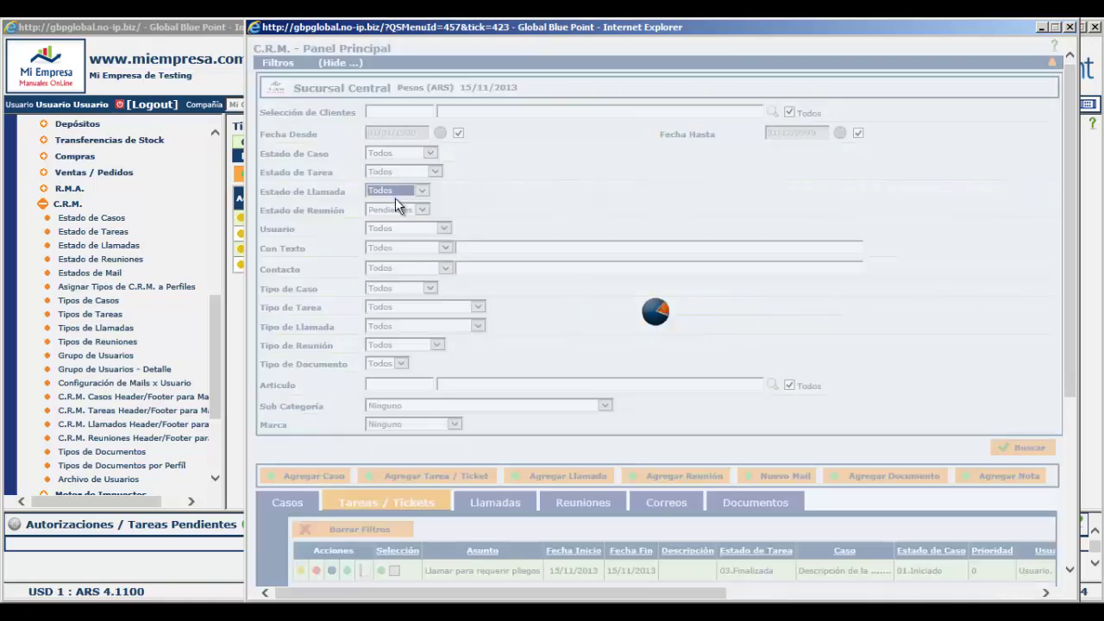
pyautogui.click(398, 191)
pyautogui.click(399, 213)
pyautogui.click(828, 64)
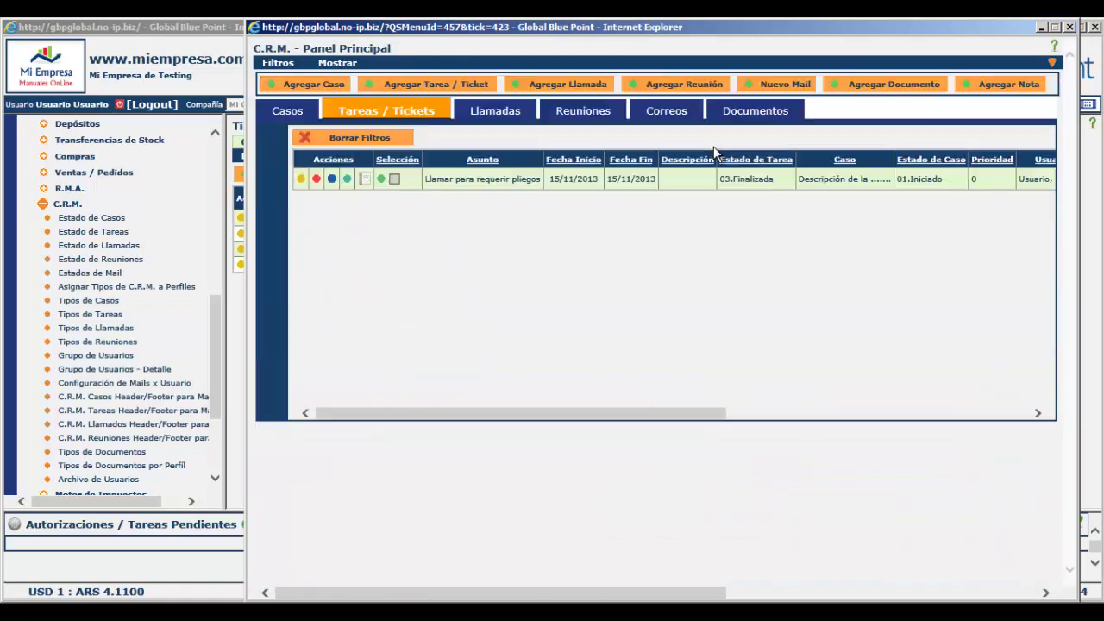
# - Add a new case of type 01. Licitación with the subject "test" and save it
pyautogui.click(291, 113)
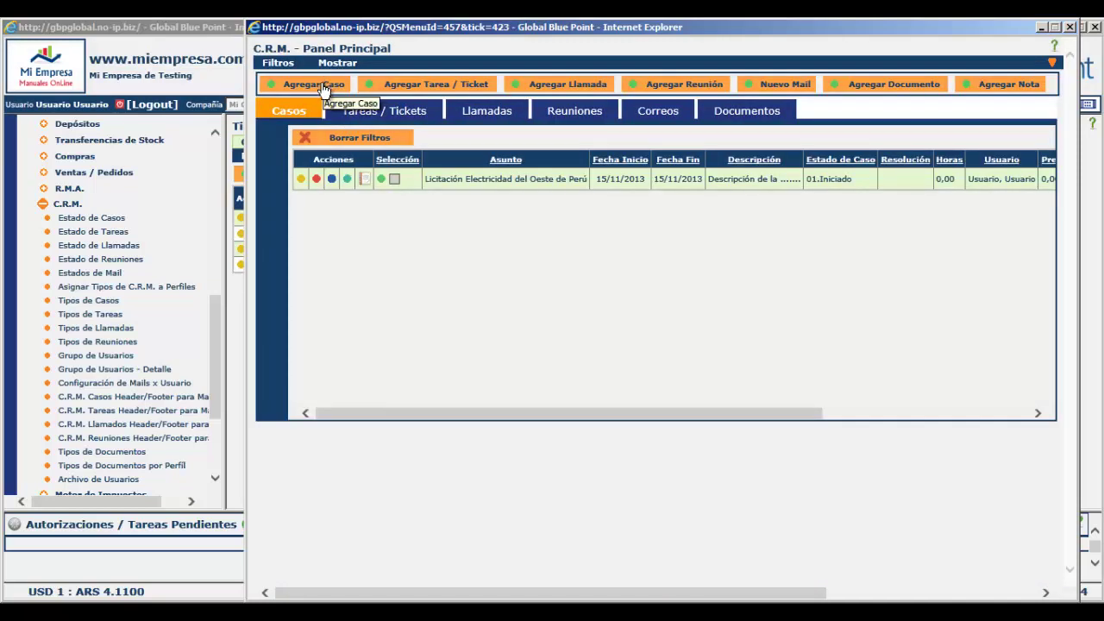
pyautogui.click(324, 87)
pyautogui.click(480, 125)
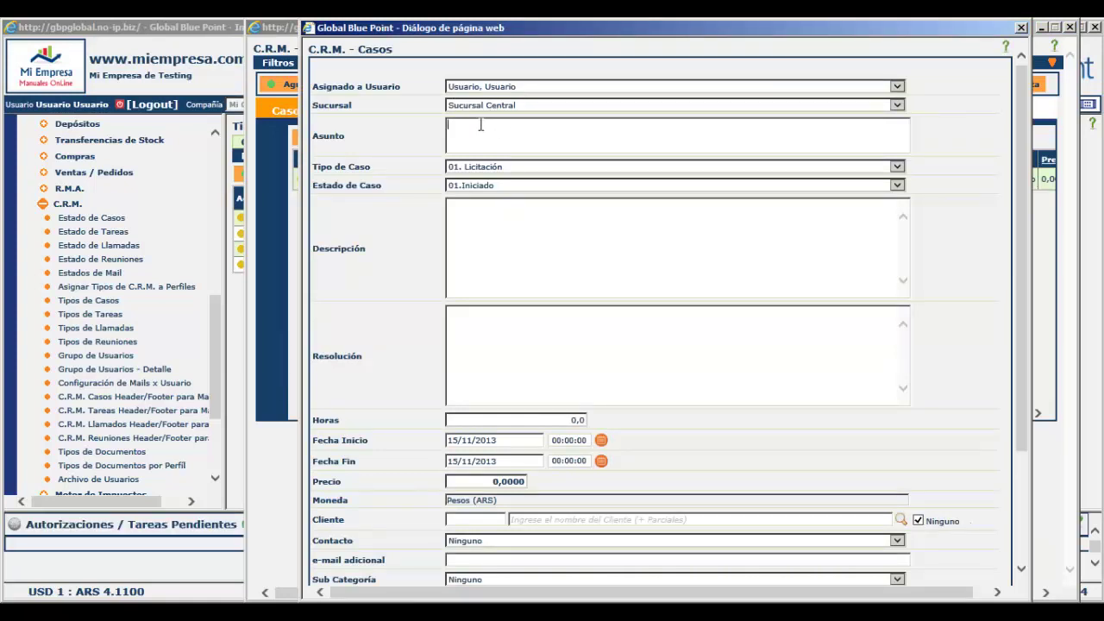
pyautogui.write('test')
pyautogui.scroll(-3, 529, 308)
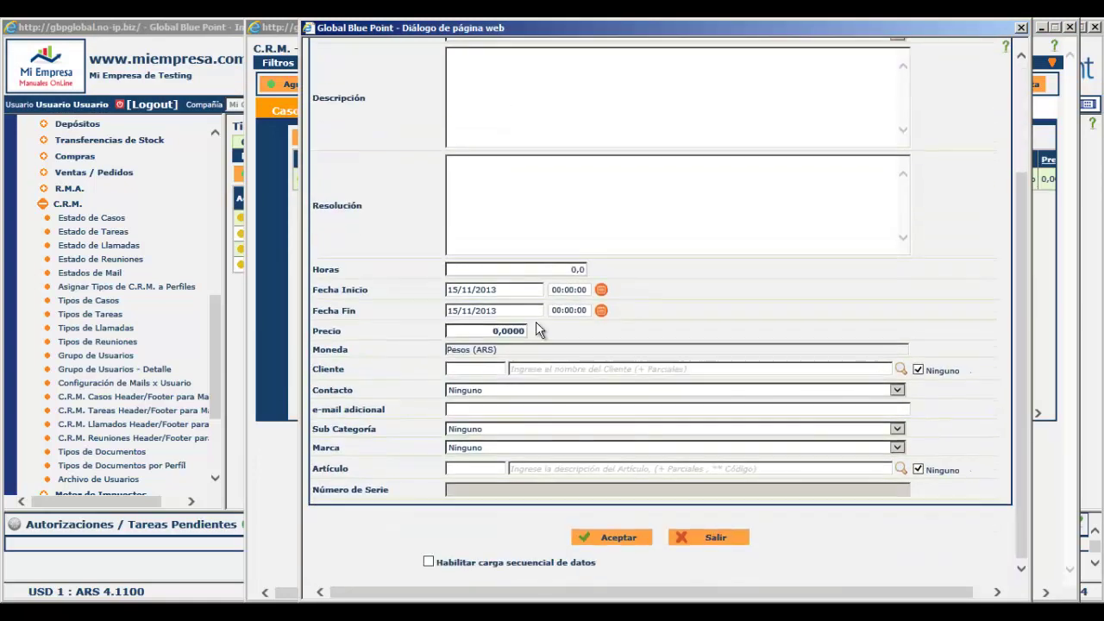
pyautogui.click(610, 537)
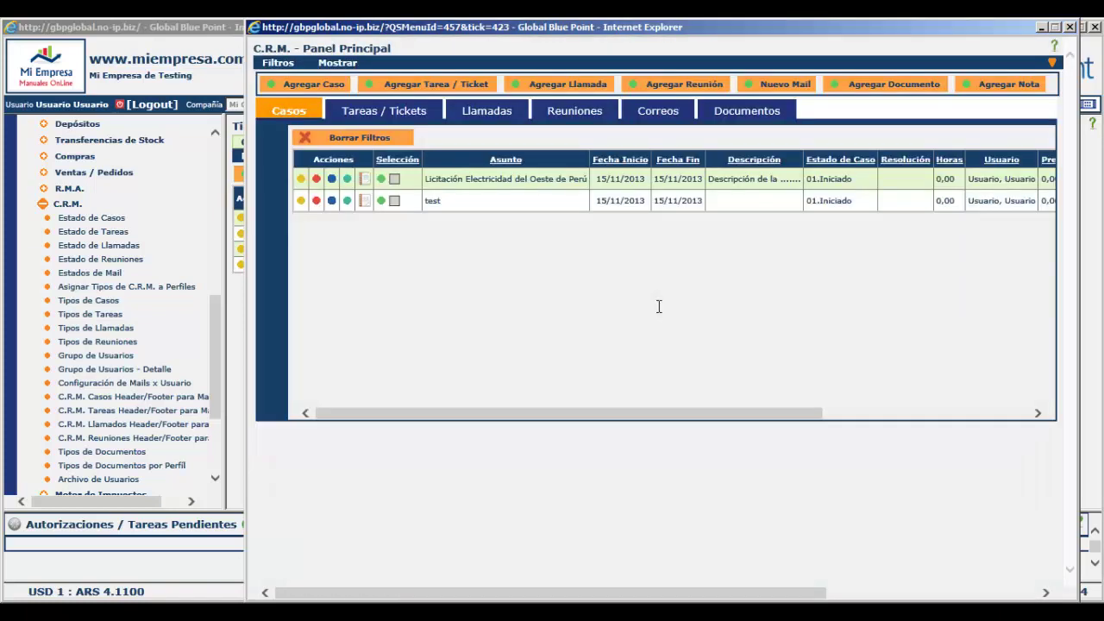
# - Select the Licitación Electricidad del Oeste de Perú case, view its related tasks, and return to the case list
pyautogui.click(382, 181)
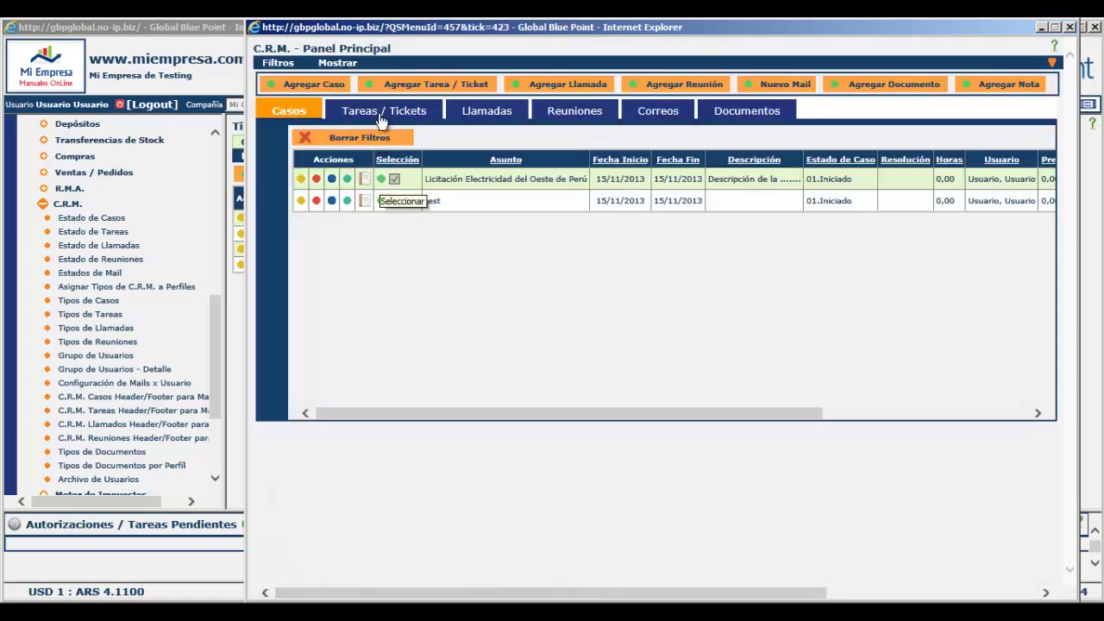
pyautogui.click(382, 113)
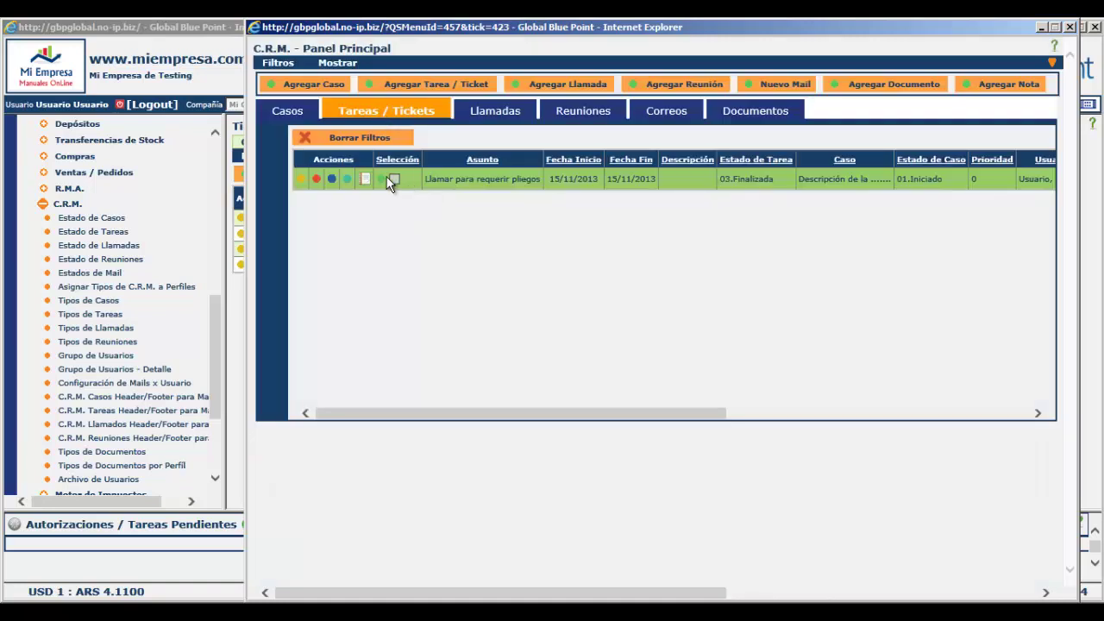
pyautogui.click(299, 113)
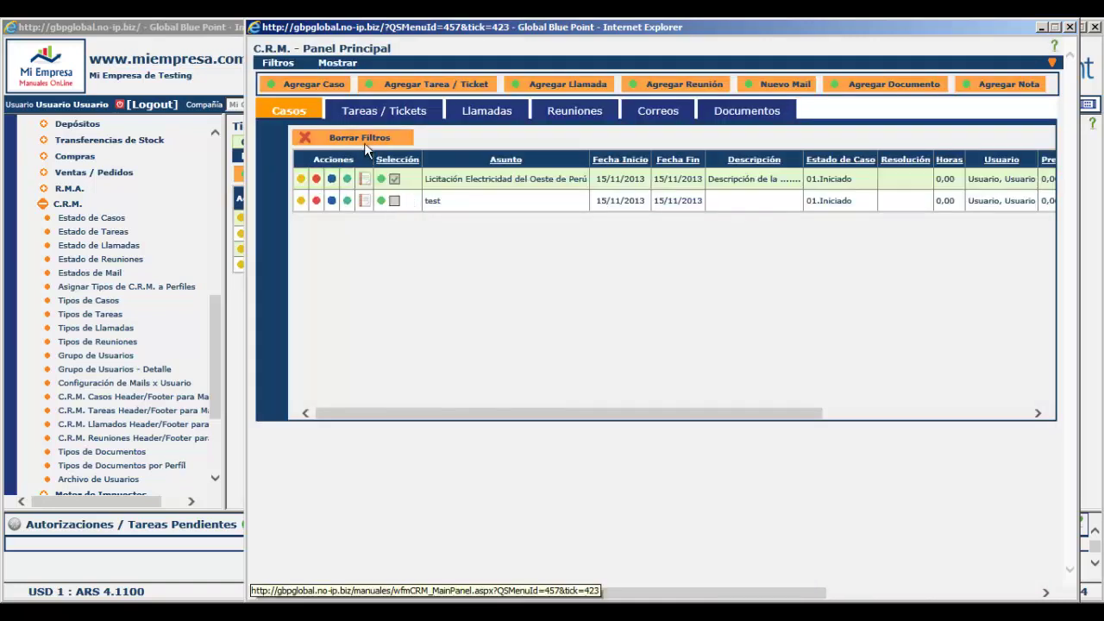
# - Select only the "test" case, check its related tasks, and return to the case list
pyautogui.click(380, 205)
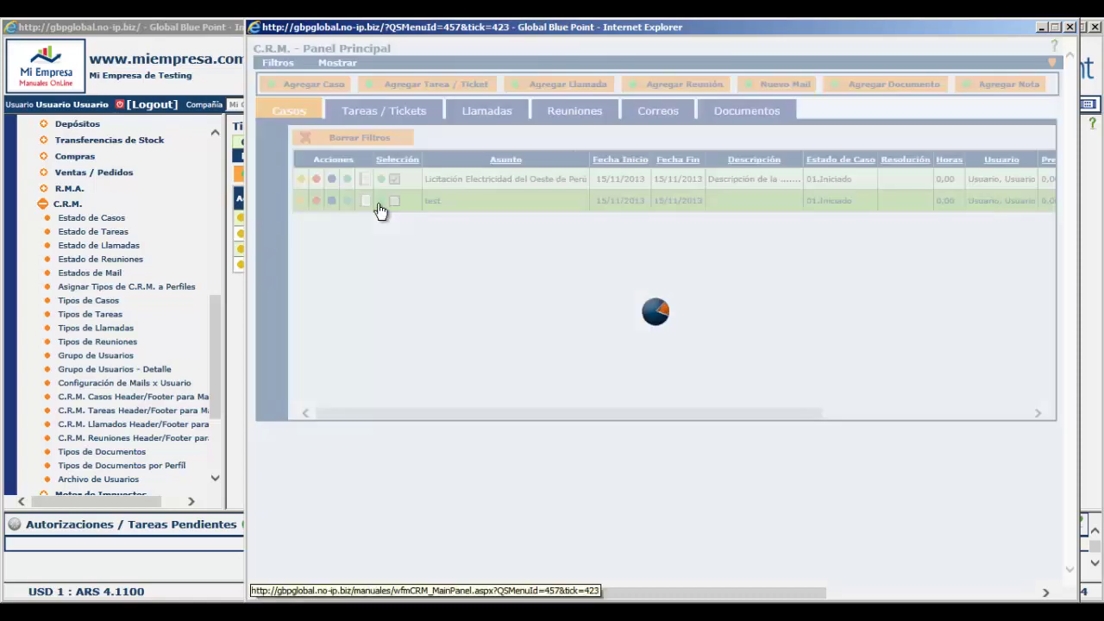
pyautogui.click(380, 191)
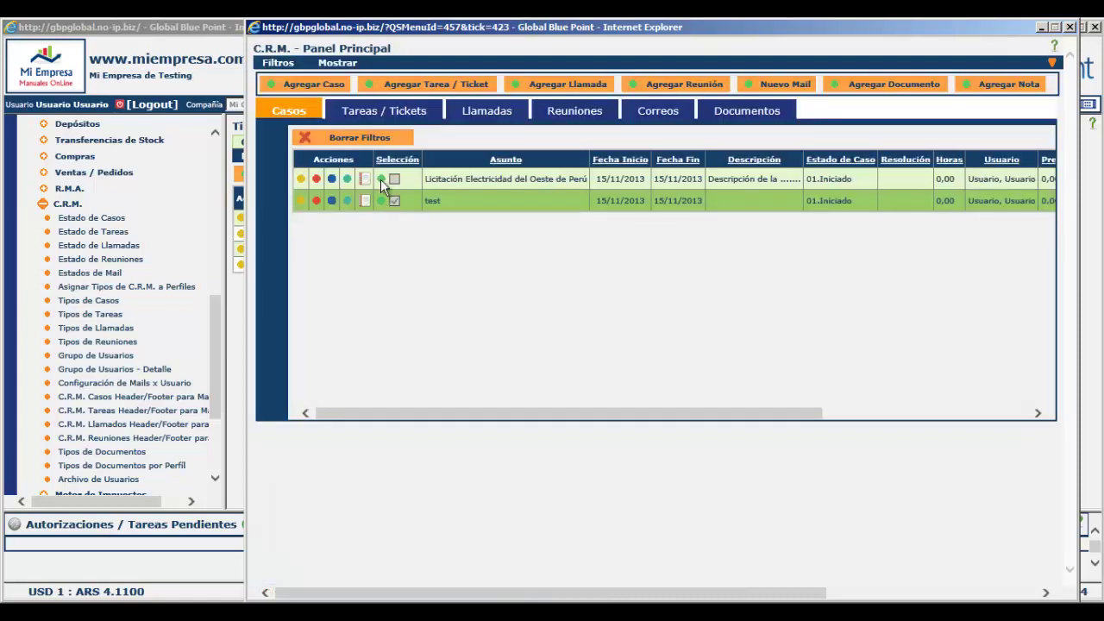
pyautogui.click(382, 112)
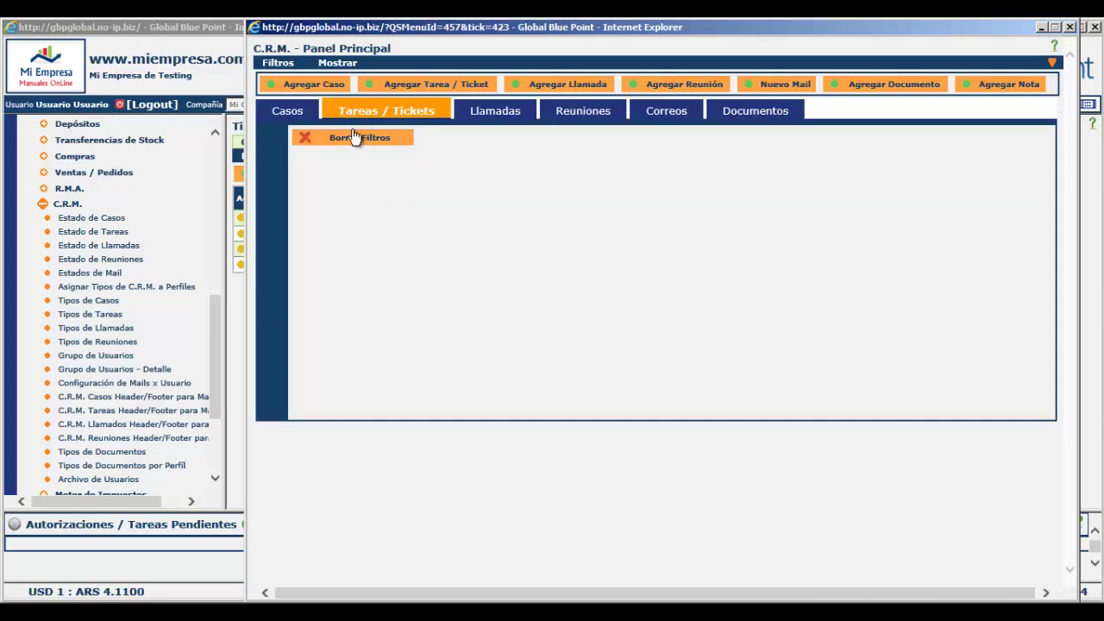
pyautogui.click(290, 111)
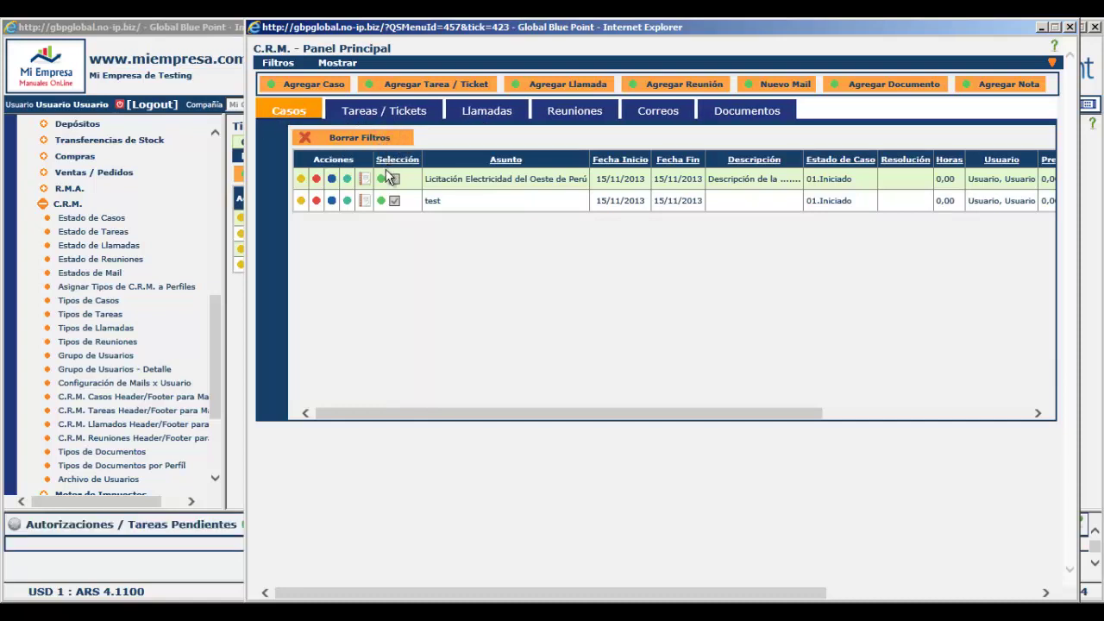
pyautogui.click(392, 113)
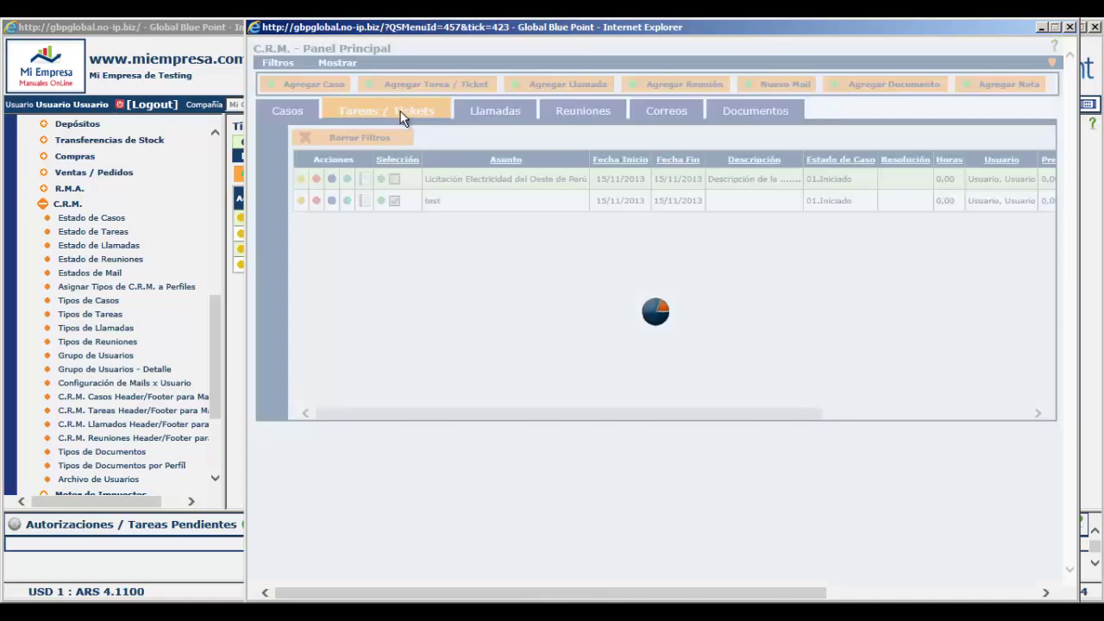
pyautogui.click(294, 112)
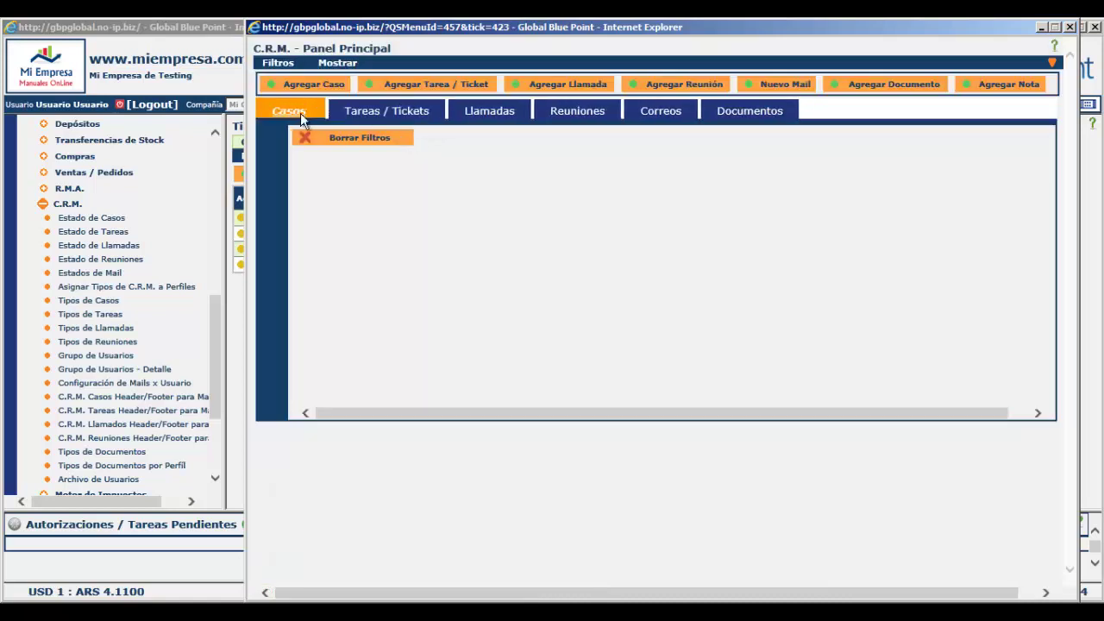
# - Reselect the Licitación Electricidad del Oeste de Perú case instead of "test", view its tasks, and close the C.R.M. panel
pyautogui.click(391, 181)
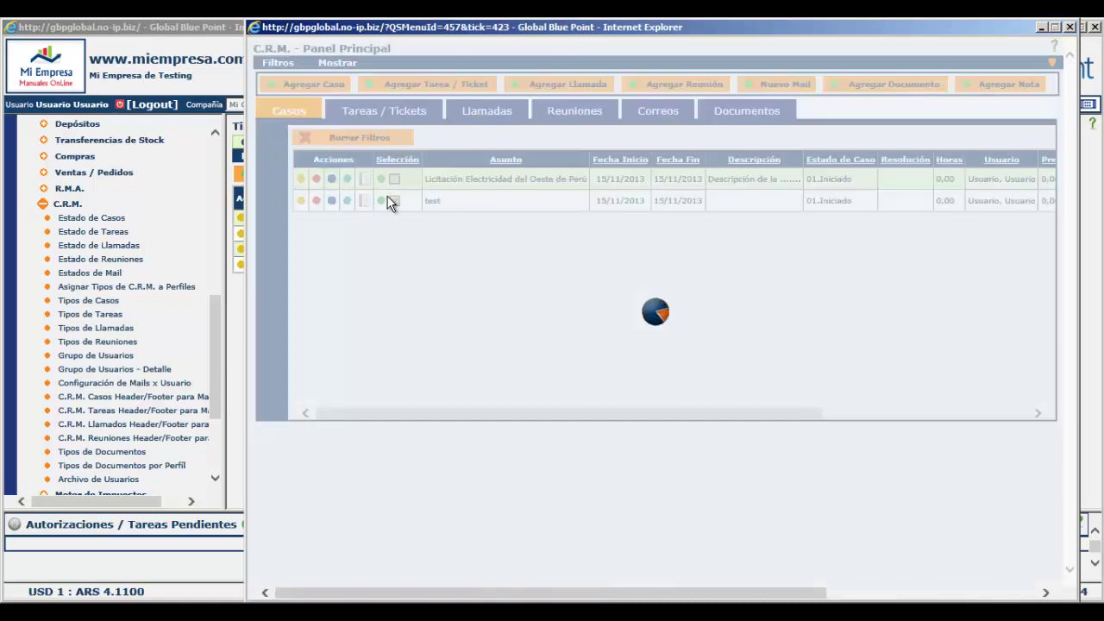
pyautogui.click(385, 201)
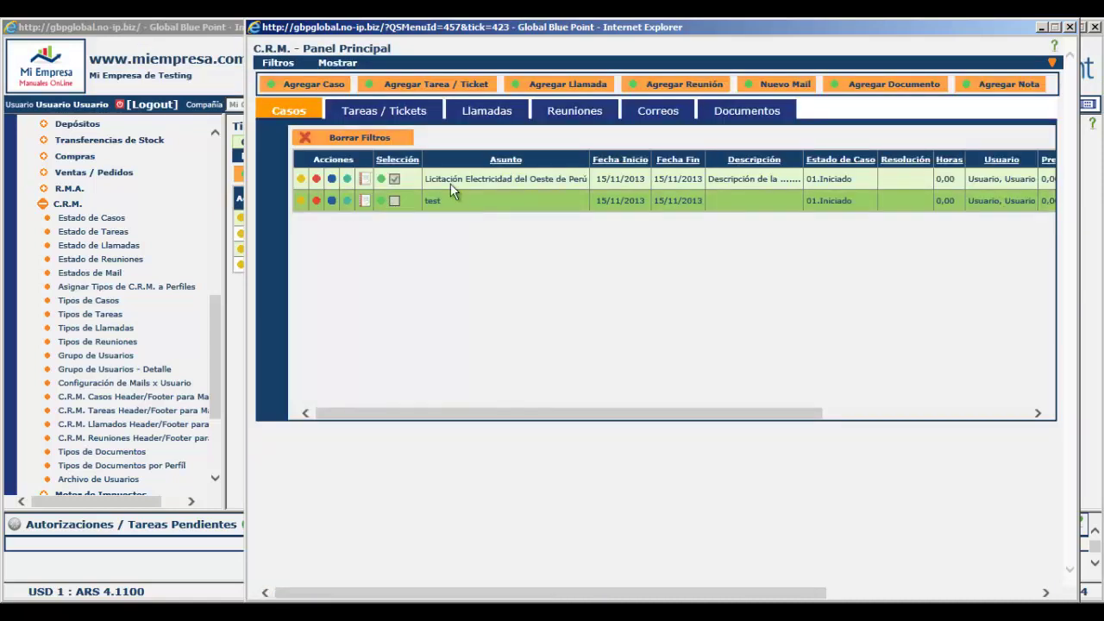
pyautogui.click(401, 114)
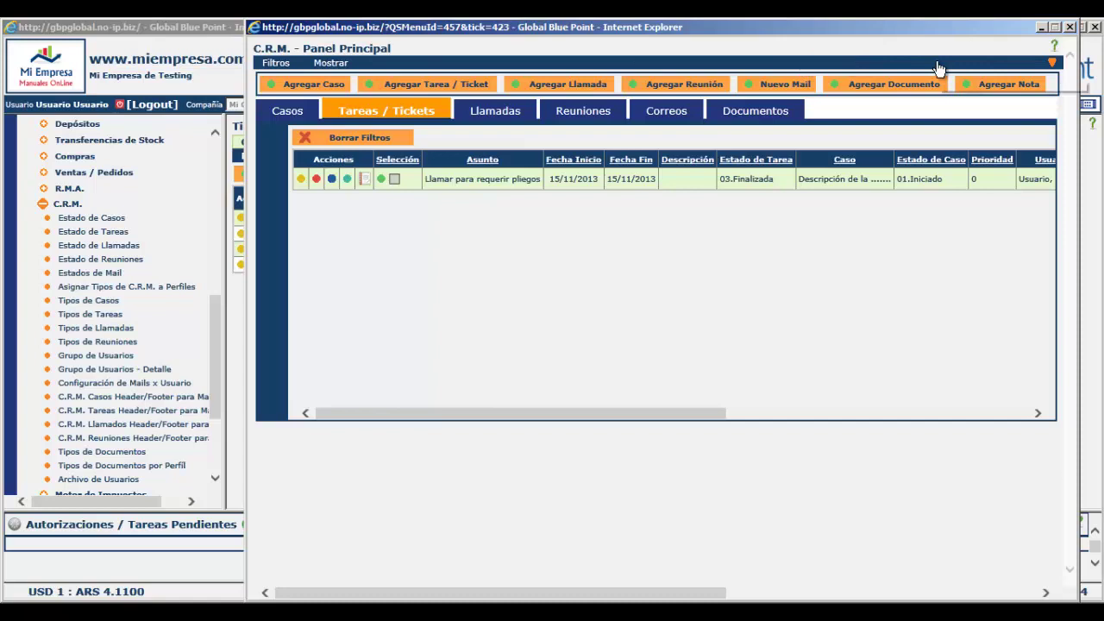
pyautogui.click(1070, 31)
# - Open the Ventas order and fiscal document processing page and search the orders with all filters left on Todos
pyautogui.click(42, 203)
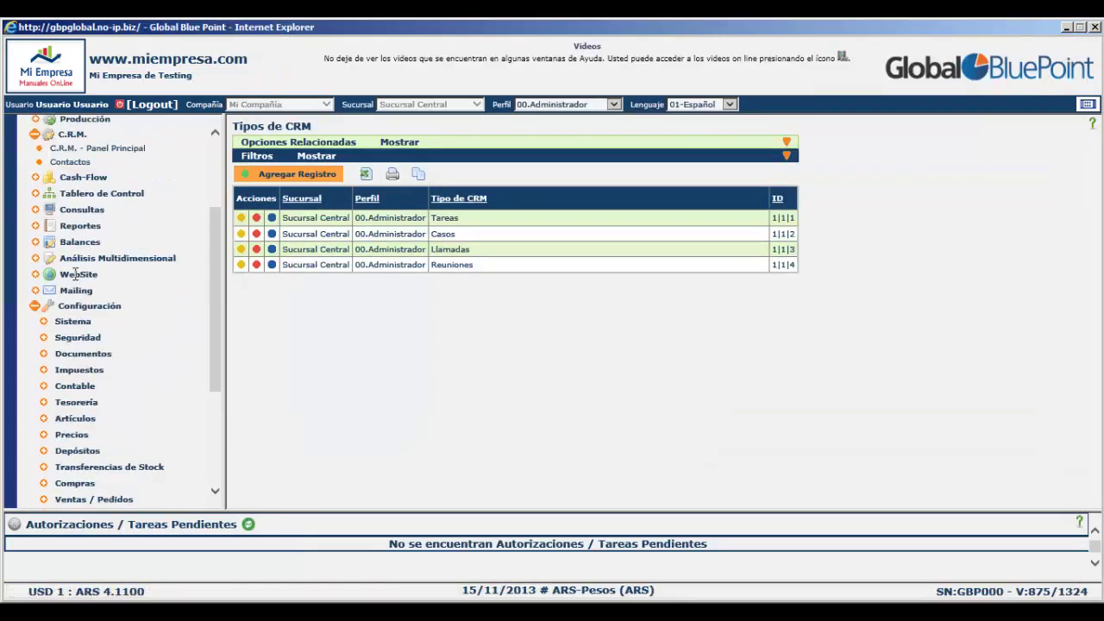
pyautogui.scroll(3, 60, 259)
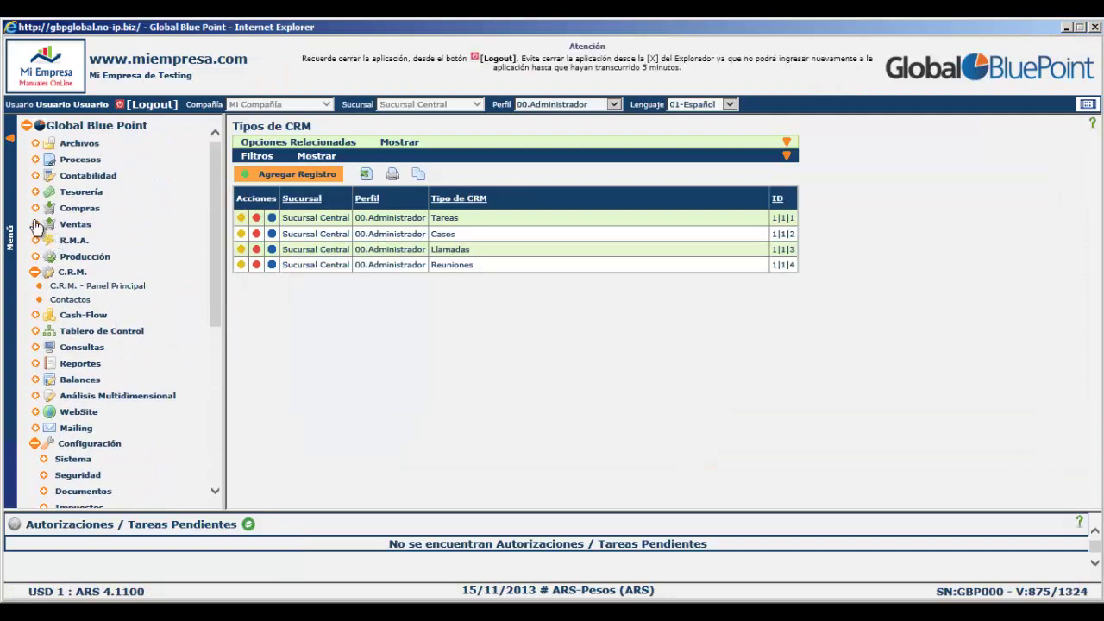
pyautogui.click(36, 227)
pyautogui.click(82, 265)
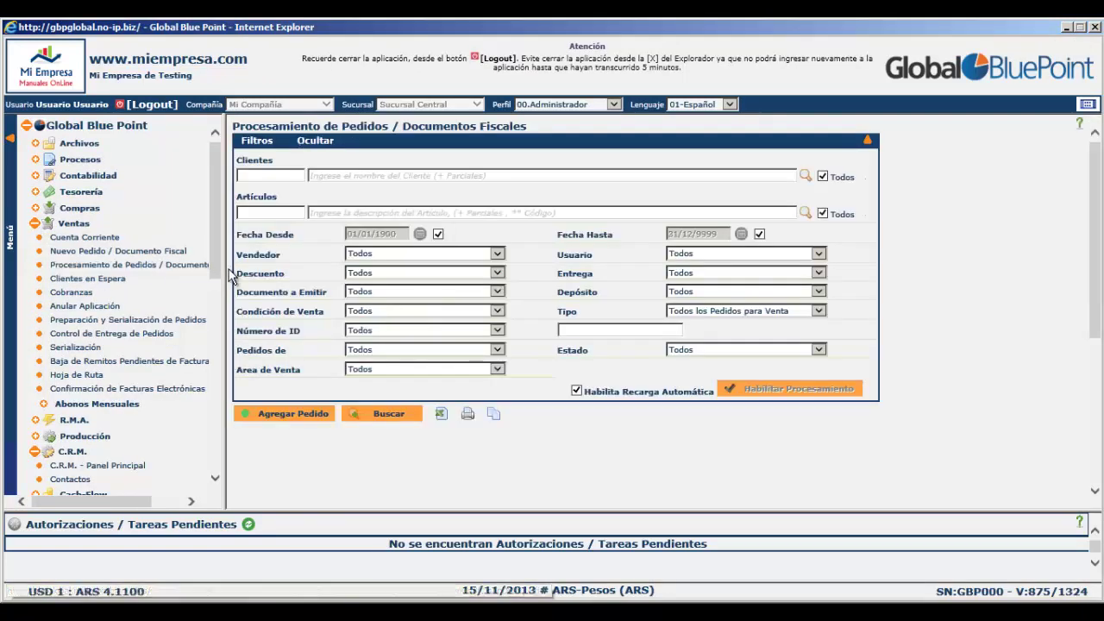
pyautogui.click(386, 414)
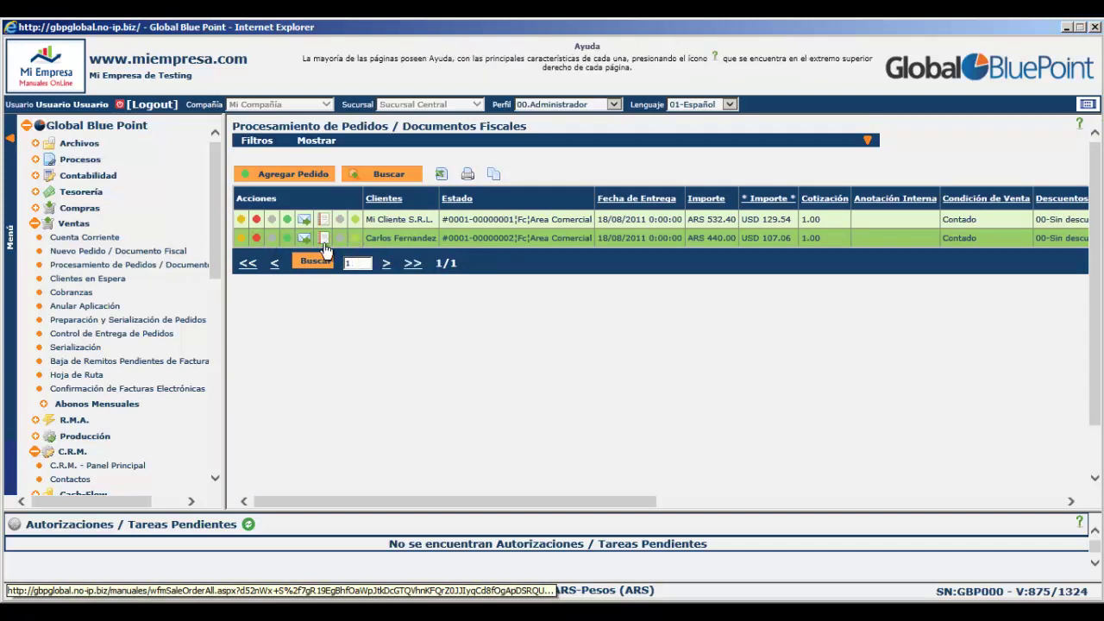
# - From the second order's C.R.M. options, open a new task form, examine its linked order and client fields, and close it unsaved
pyautogui.click(355, 245)
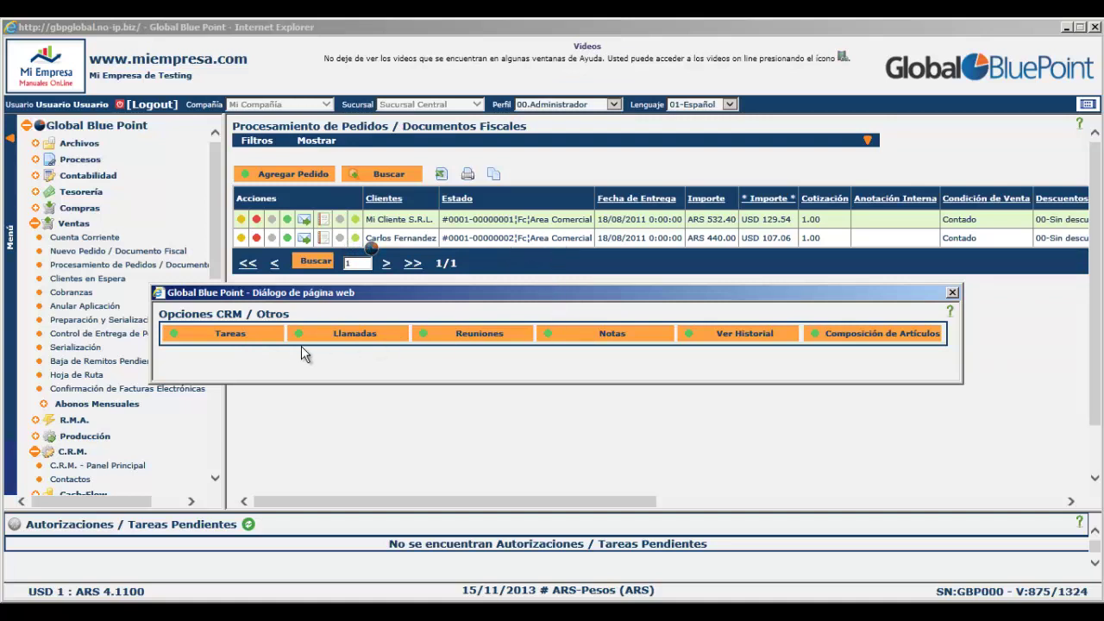
pyautogui.click(248, 337)
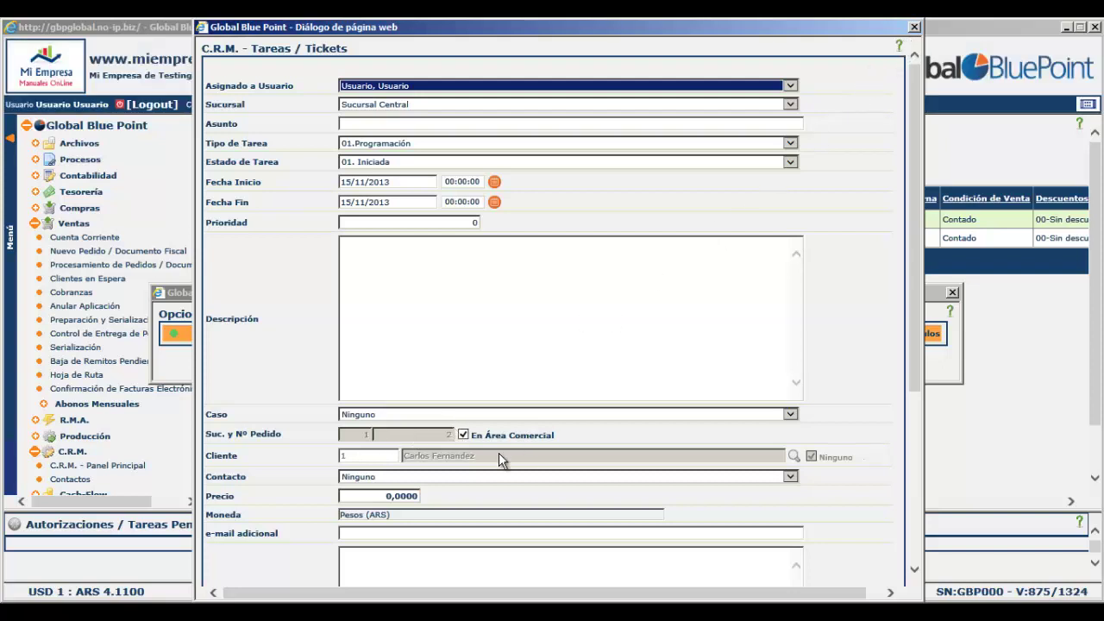
pyautogui.scroll(-4, 487, 424)
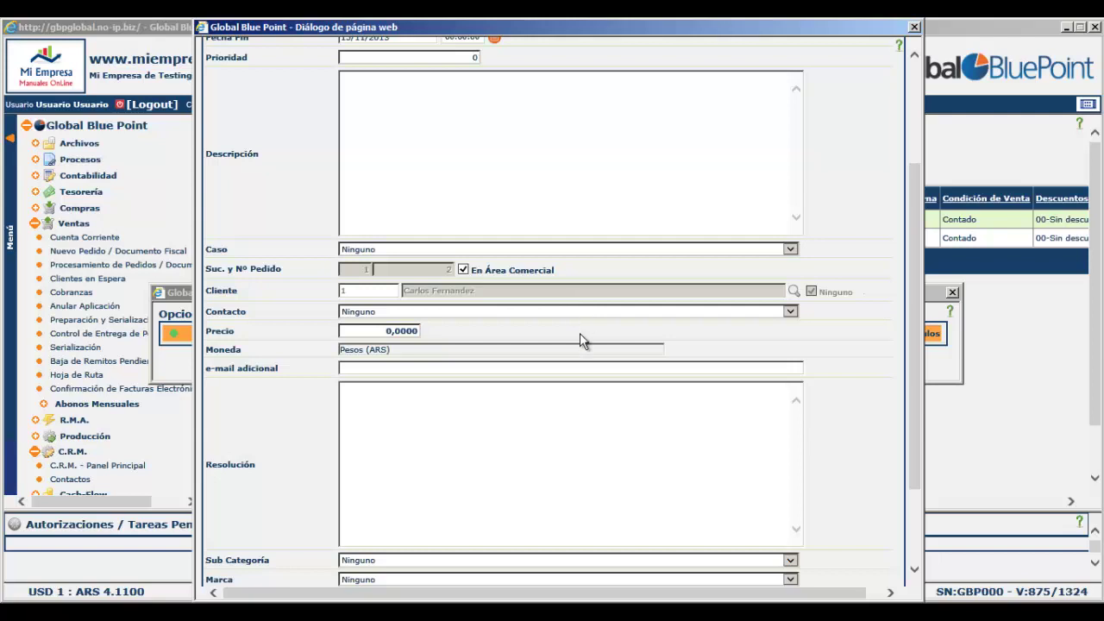
pyautogui.scroll(-3, 580, 333)
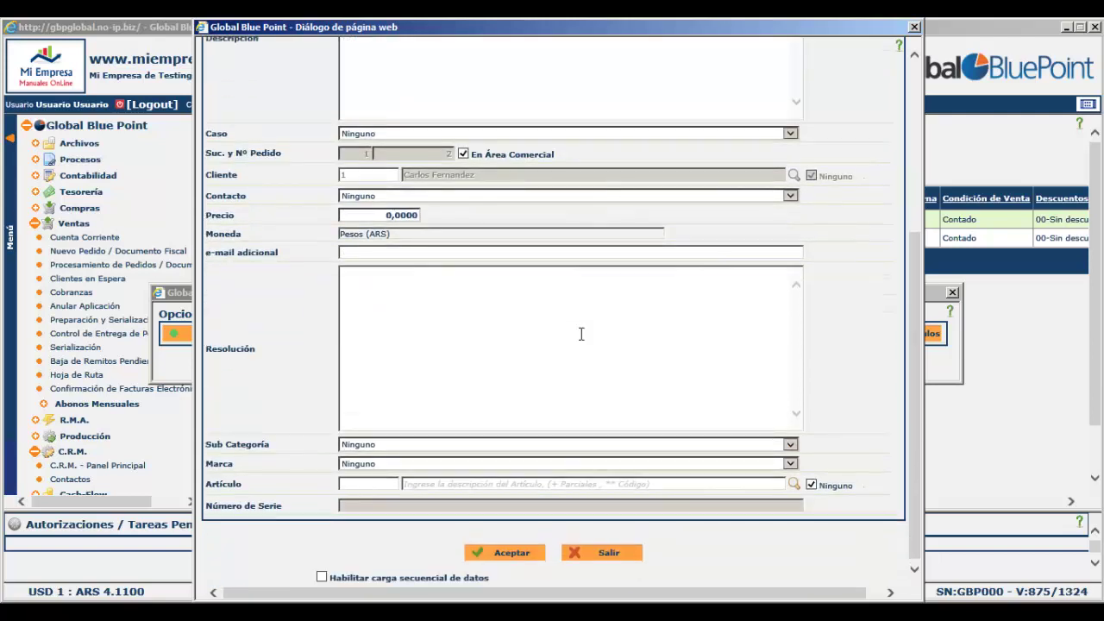
pyautogui.scroll(6, 581, 334)
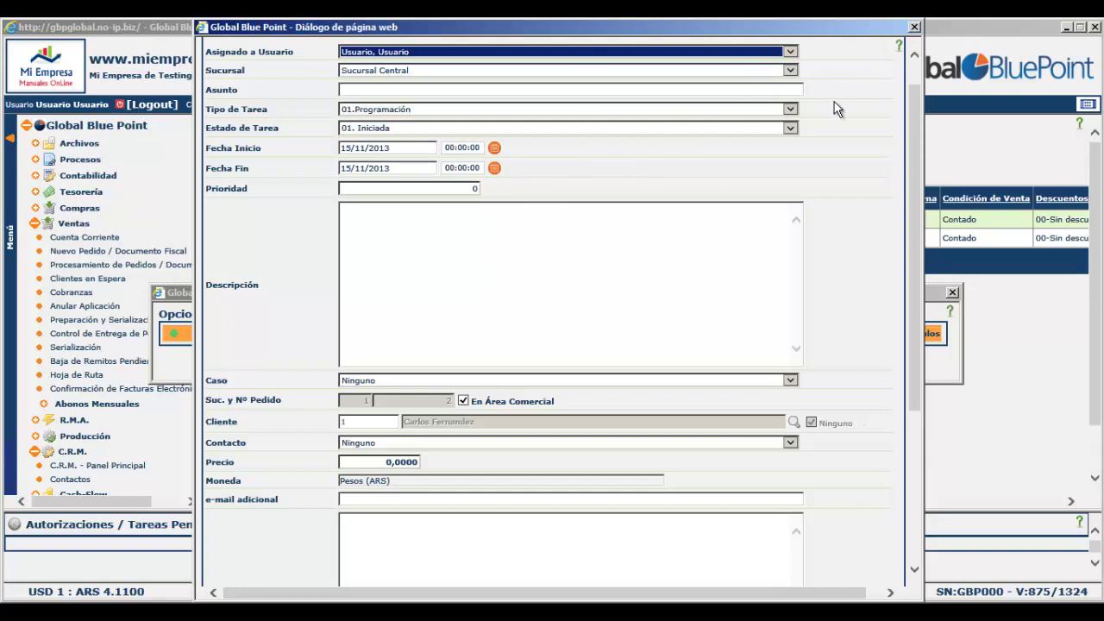
pyautogui.click(914, 28)
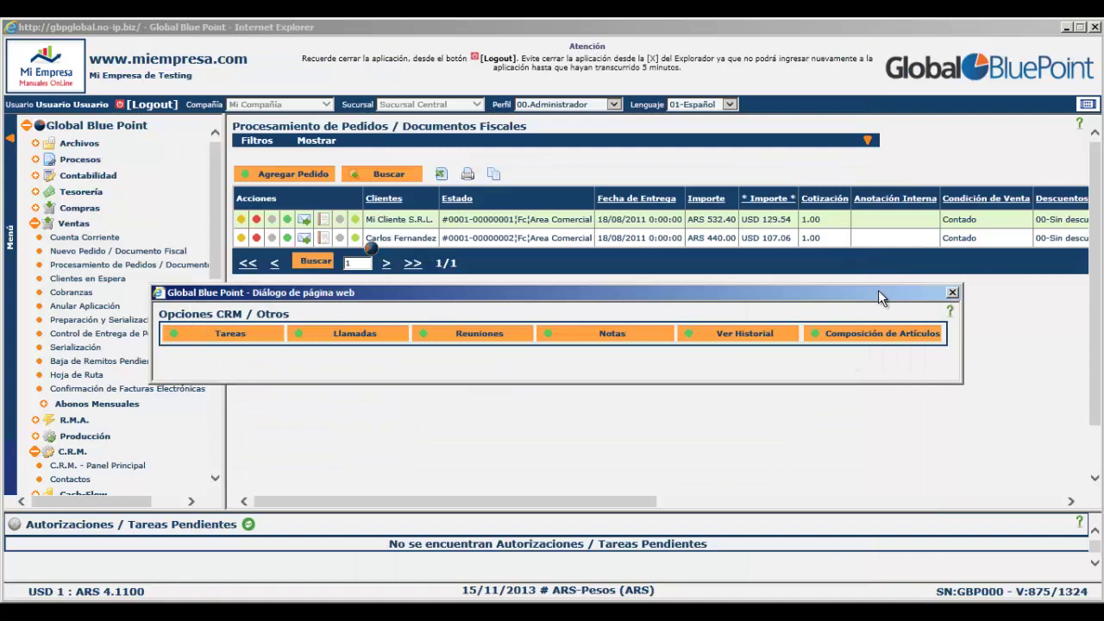
pyautogui.click(952, 294)
# - Open the C.R.M. contacts page, examine the fields of the new contact form, and close the form without saving
pyautogui.click(74, 223)
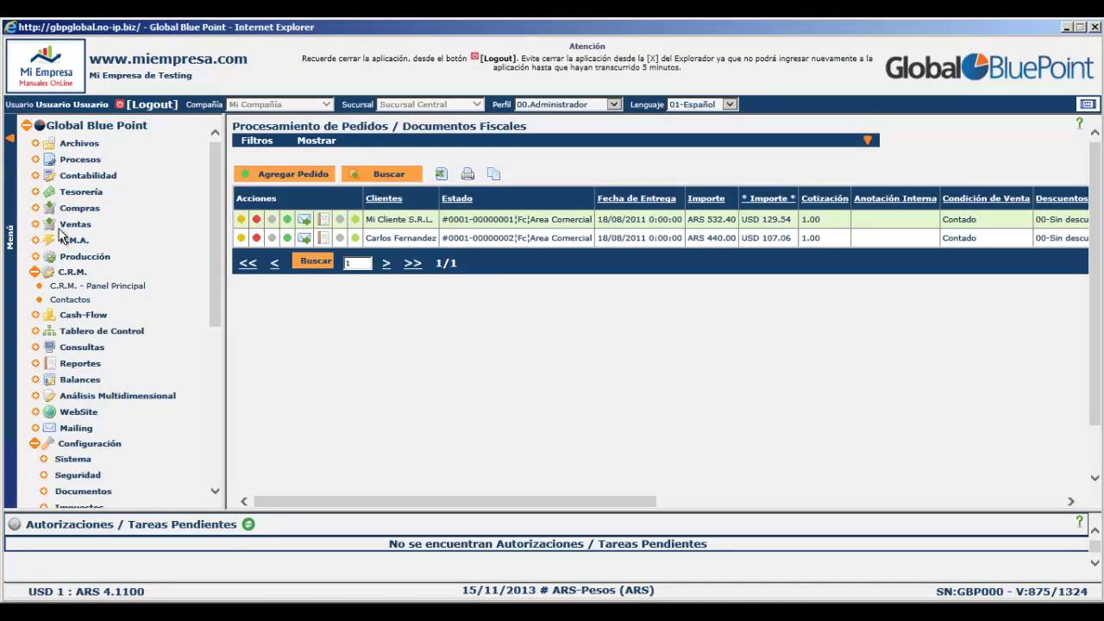
pyautogui.scroll(-3, 65, 281)
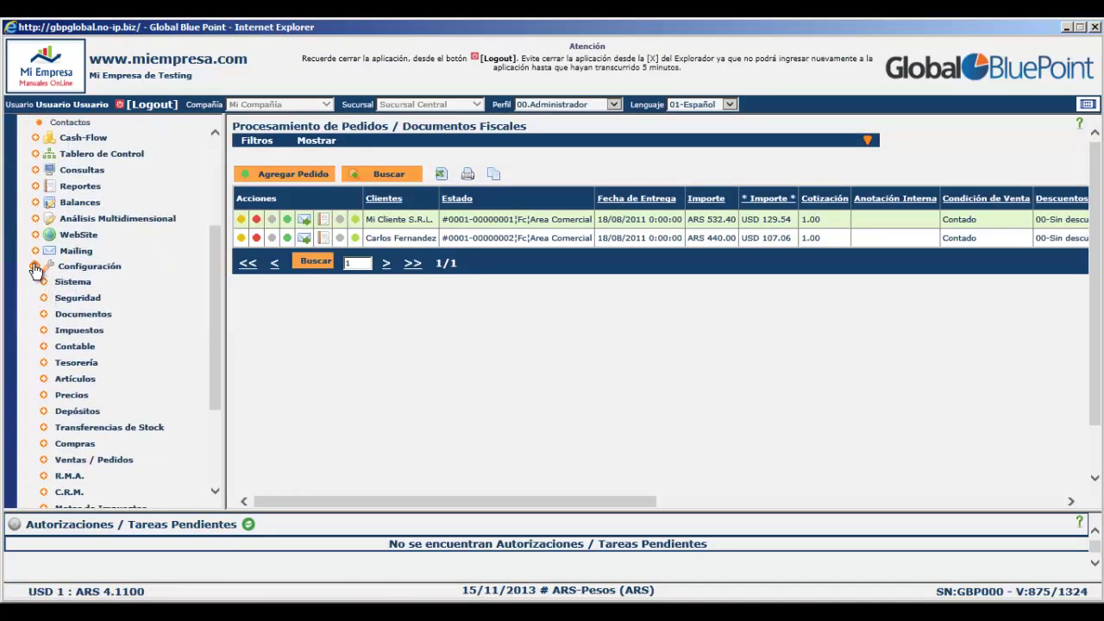
pyautogui.click(35, 270)
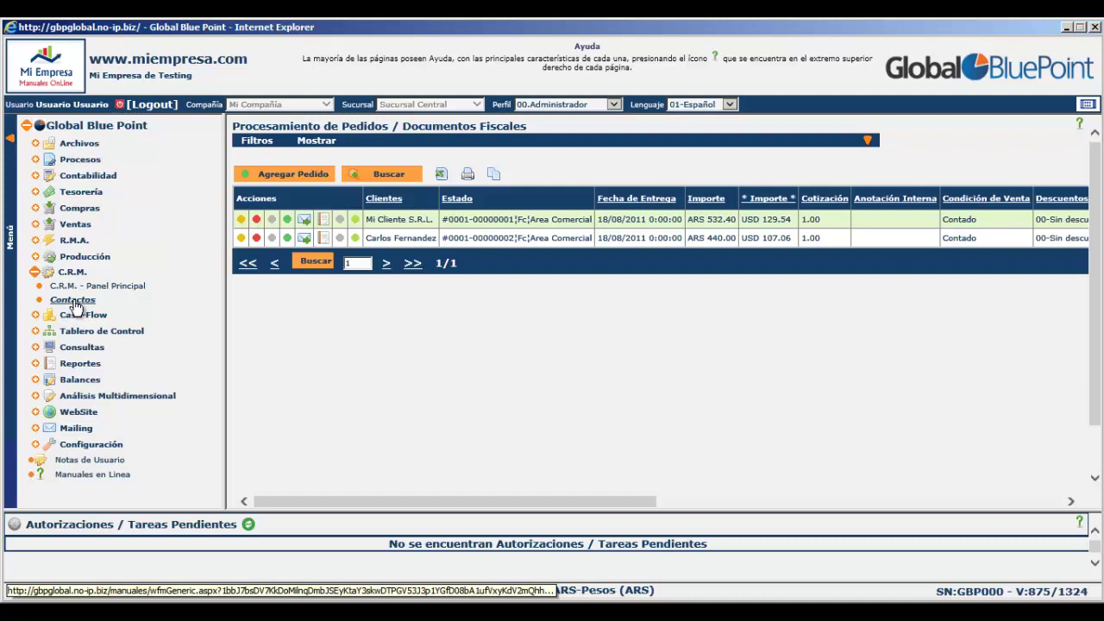
pyautogui.click(72, 302)
pyautogui.click(320, 163)
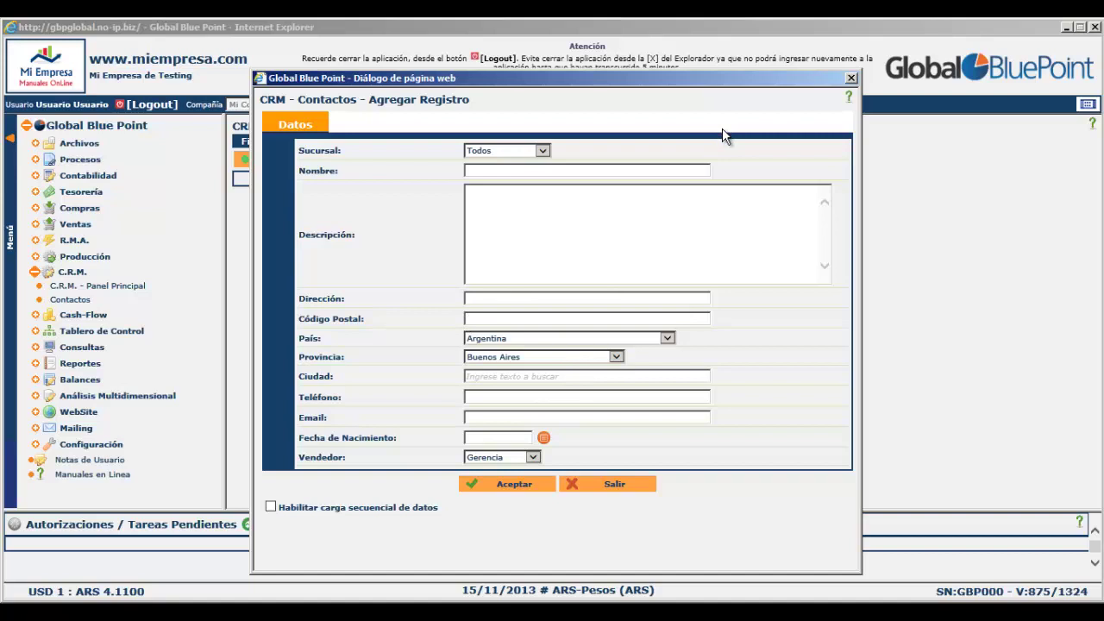
pyautogui.click(851, 79)
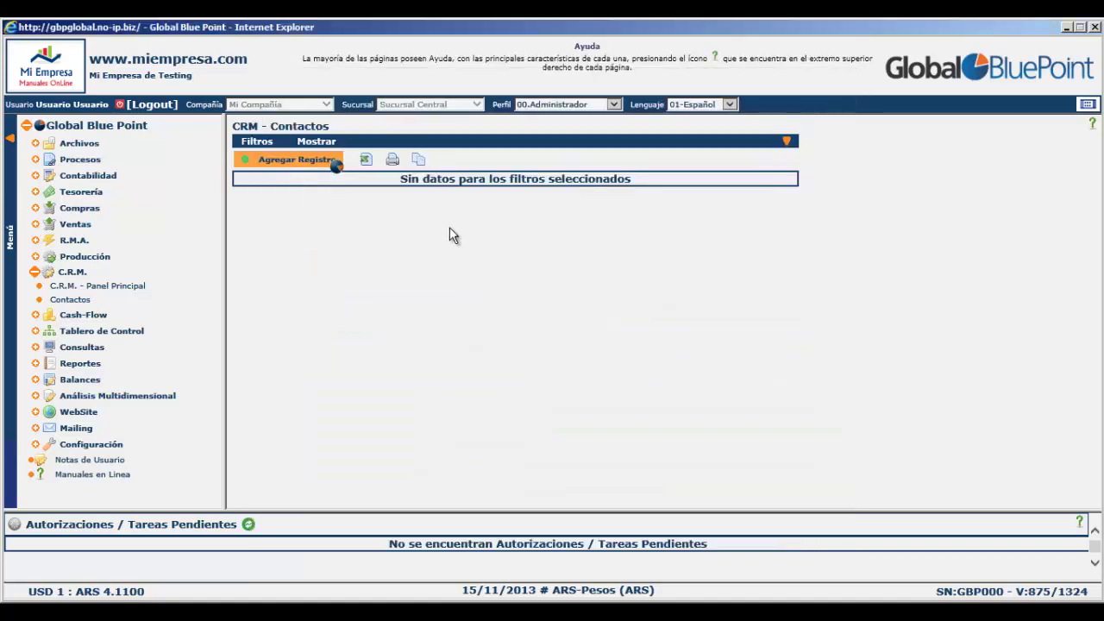
# - Open the notes from the C.R.M. main panel, examine the new note form, and close everything without saving
pyautogui.click(89, 285)
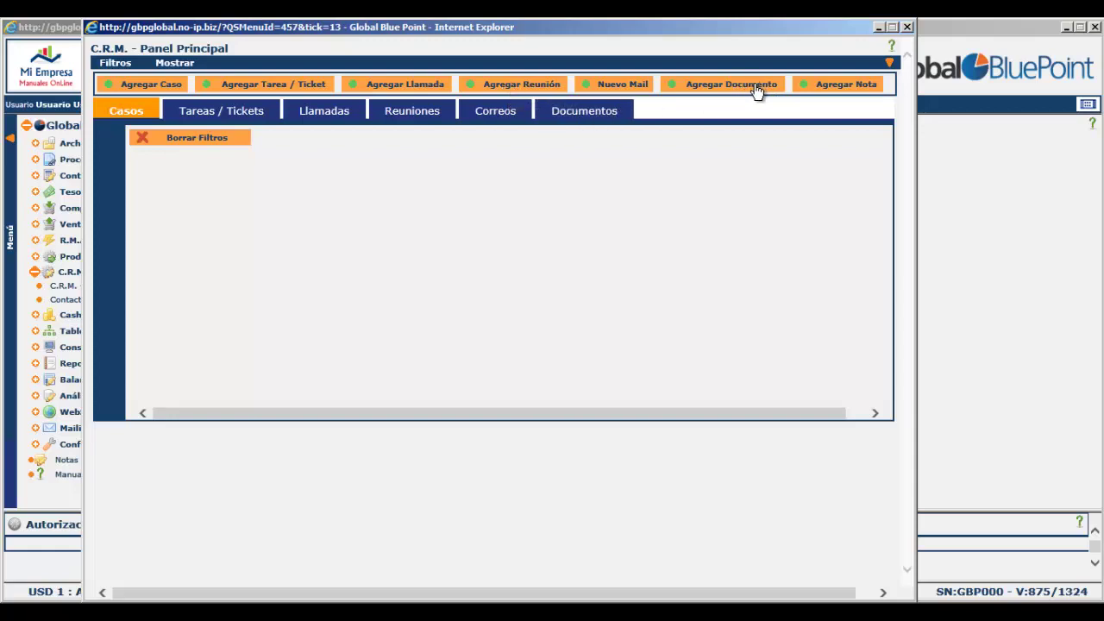
pyautogui.click(830, 87)
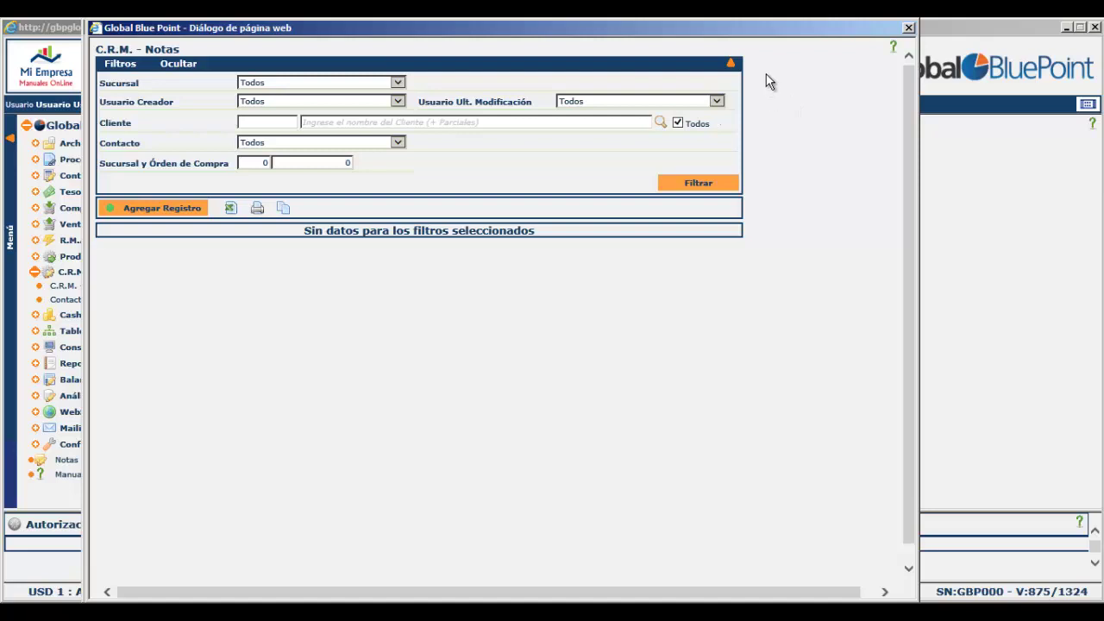
pyautogui.click(188, 211)
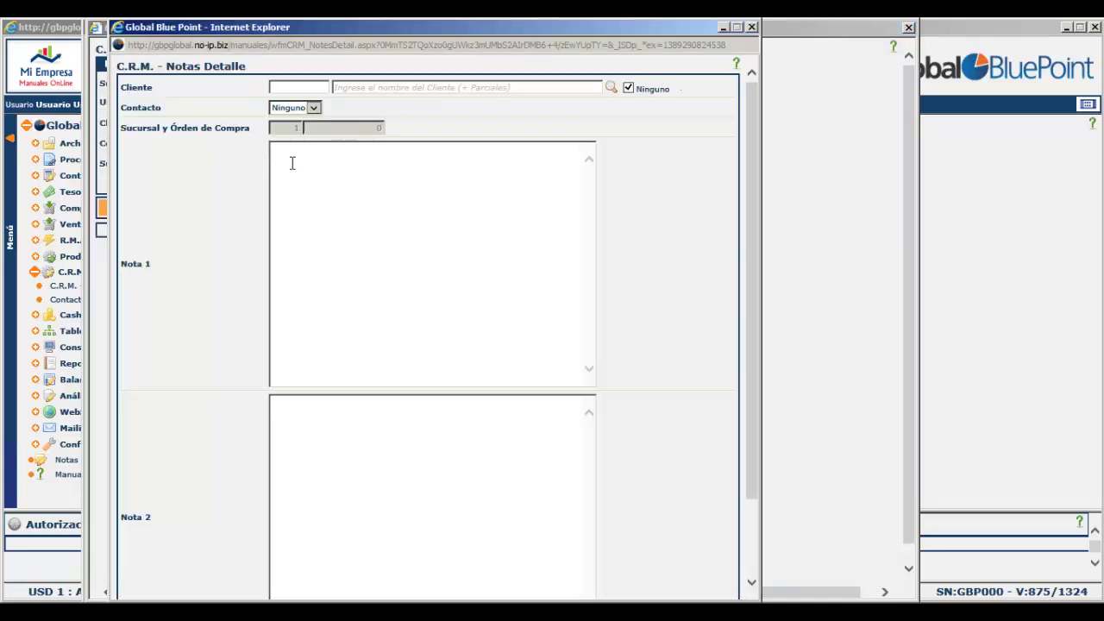
pyautogui.scroll(-3, 345, 198)
pyautogui.scroll(3, 350, 276)
pyautogui.scroll(-2, 461, 240)
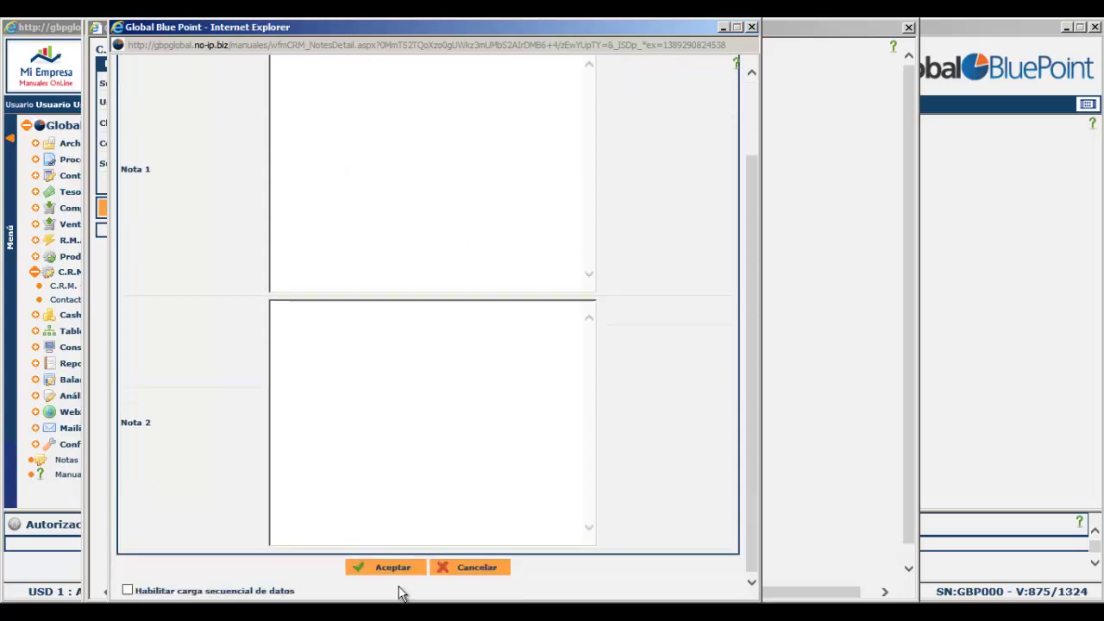
pyautogui.click(751, 27)
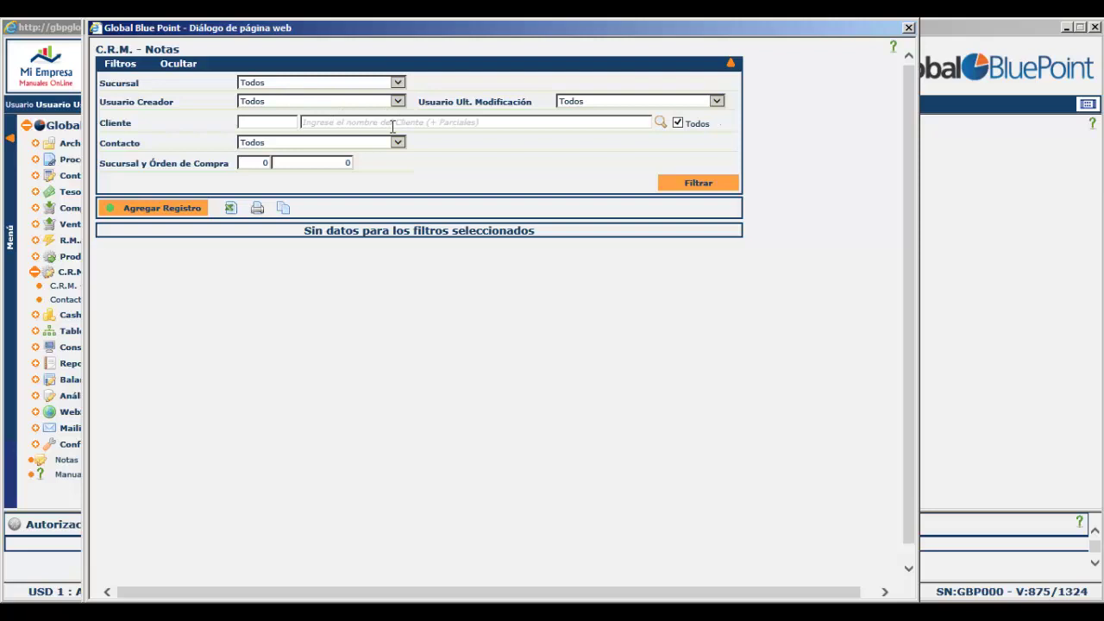
pyautogui.click(908, 28)
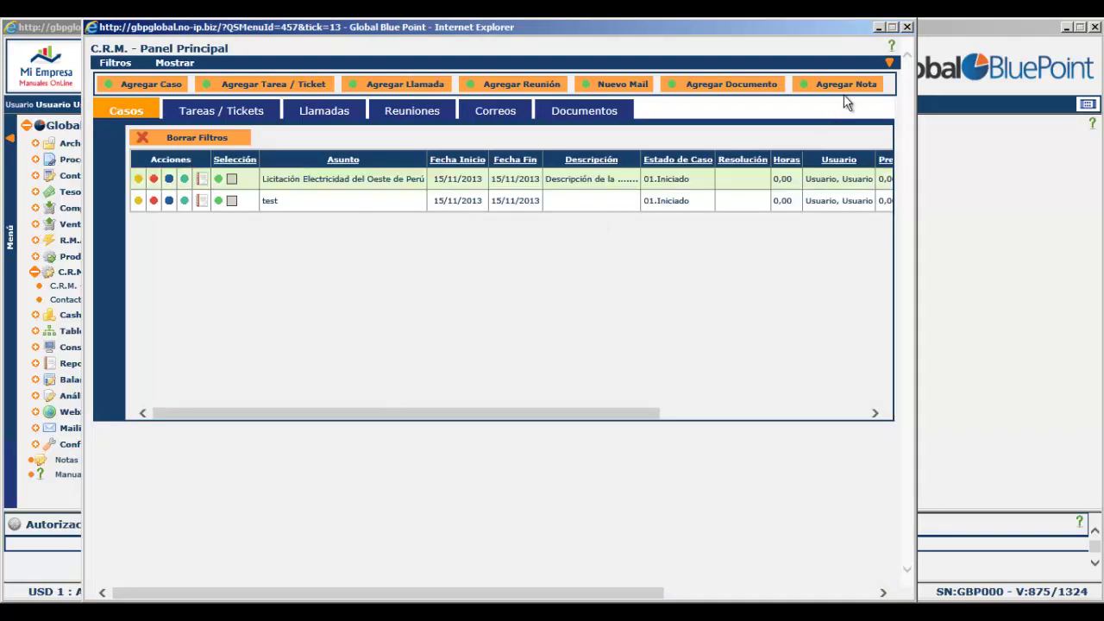
pyautogui.click(908, 28)
pyautogui.click(1087, 105)
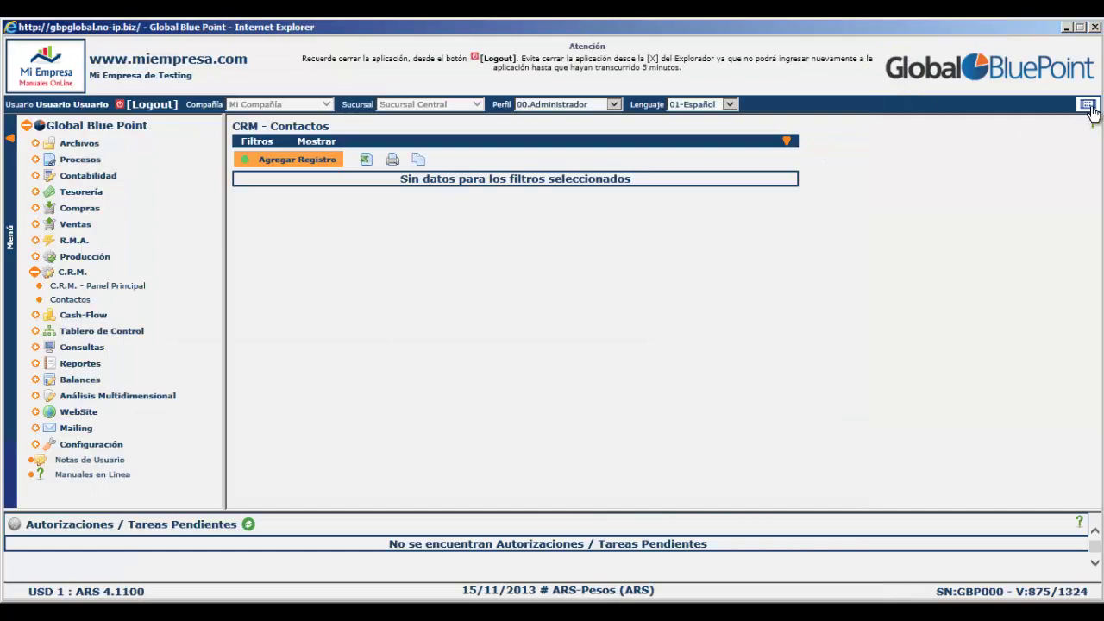